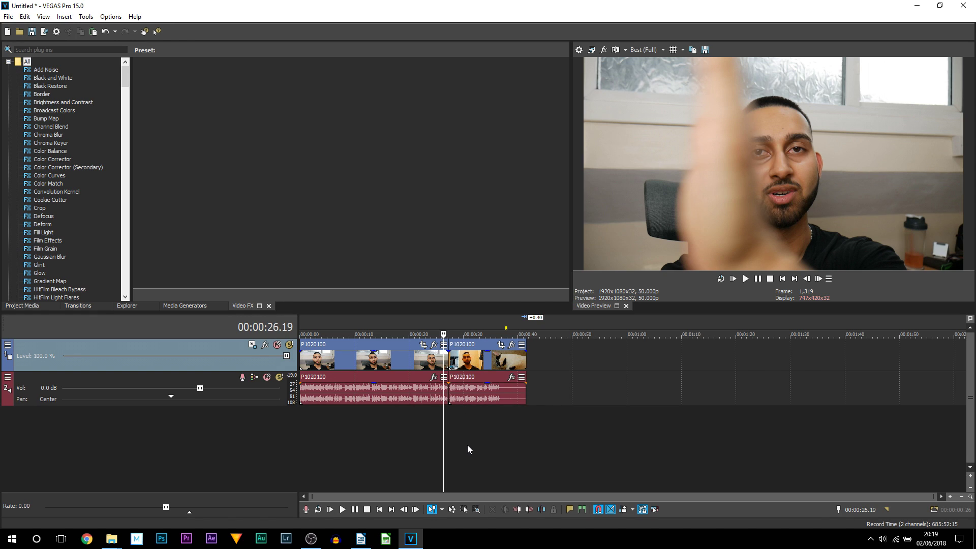
Zoom in near the clip join and scrub to find the frame where the hand fills the screen
scroll(458, 433, "up", 6)
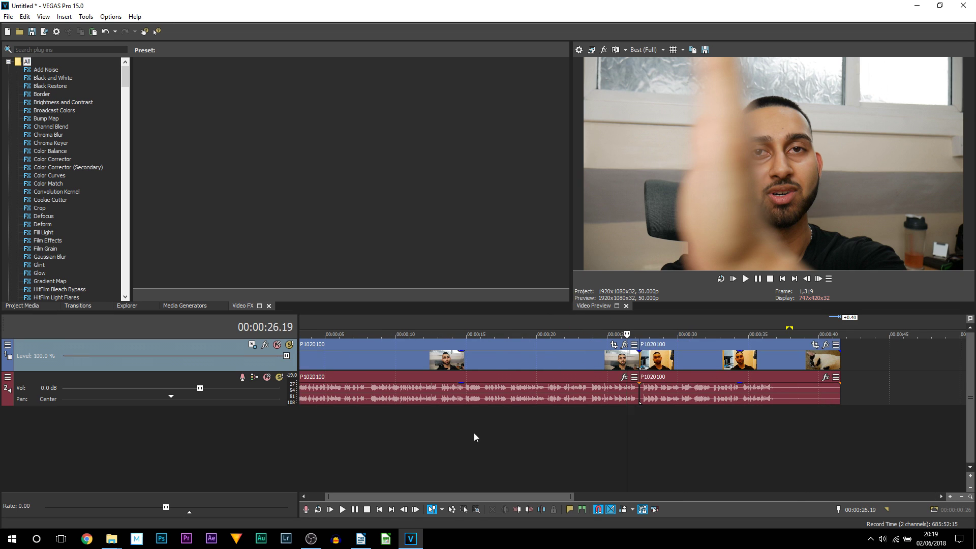
scroll(355, 422, "down", 6)
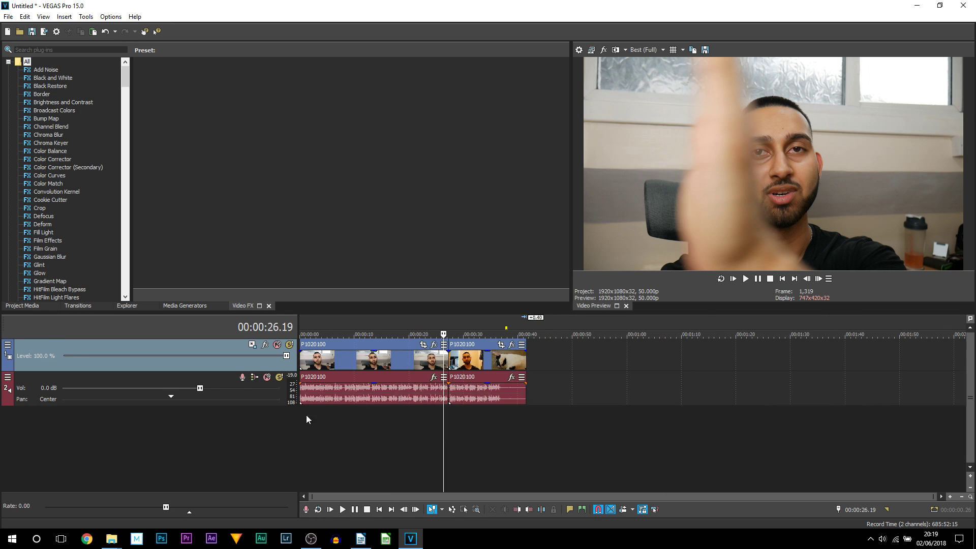
left_click(361, 434)
key("Home")
left_click(463, 434)
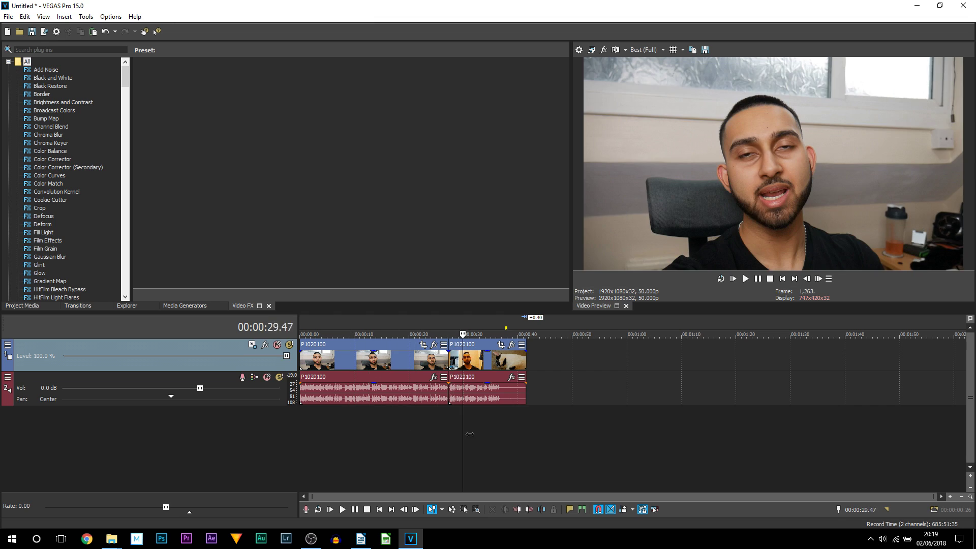
left_click(372, 434)
key("Home")
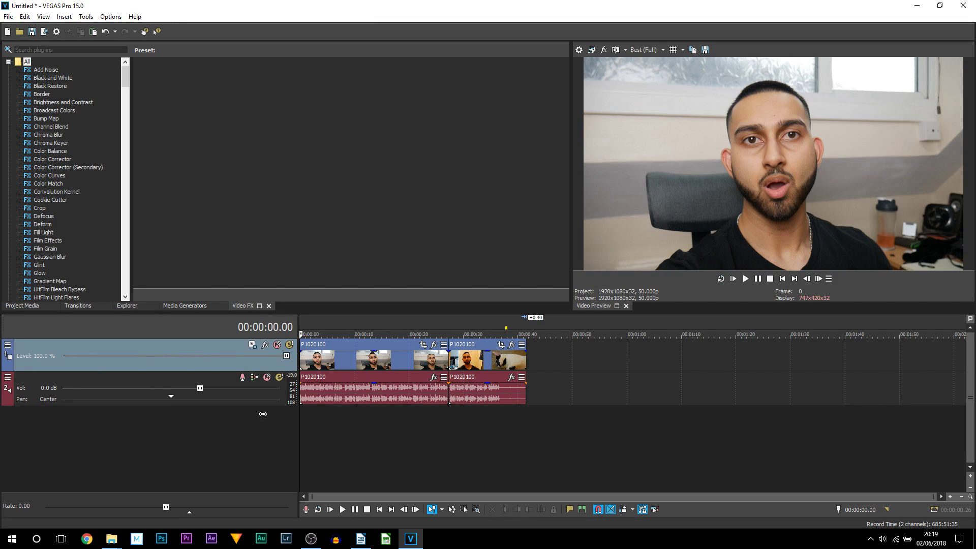
left_click(439, 434)
left_click(449, 434)
key("Up")
key("Up")
key("Up")
key("Up")
key("Up")
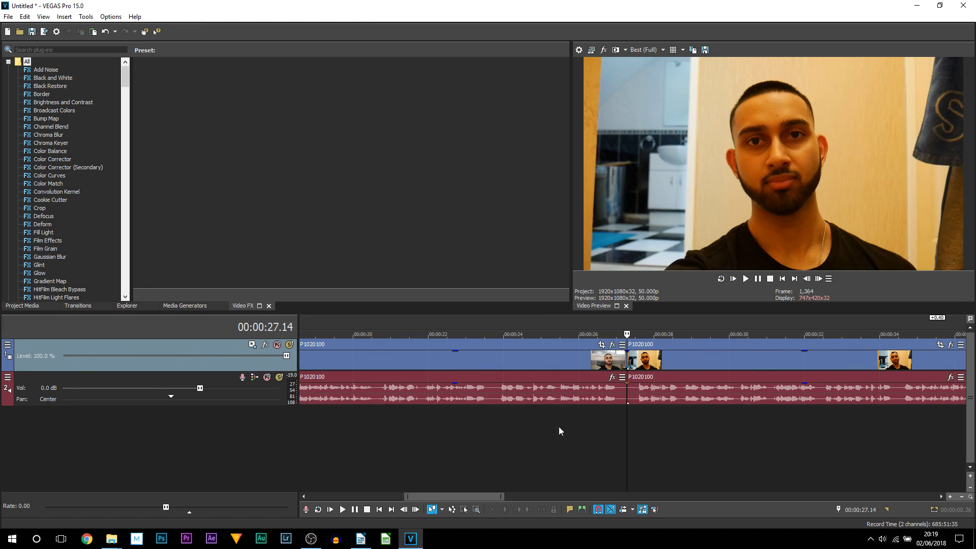
mouse_move(606, 437)
left_mouse_down()
mouse_move(555, 430)
mouse_move(601, 428)
mouse_move(590, 428)
left_mouse_up()
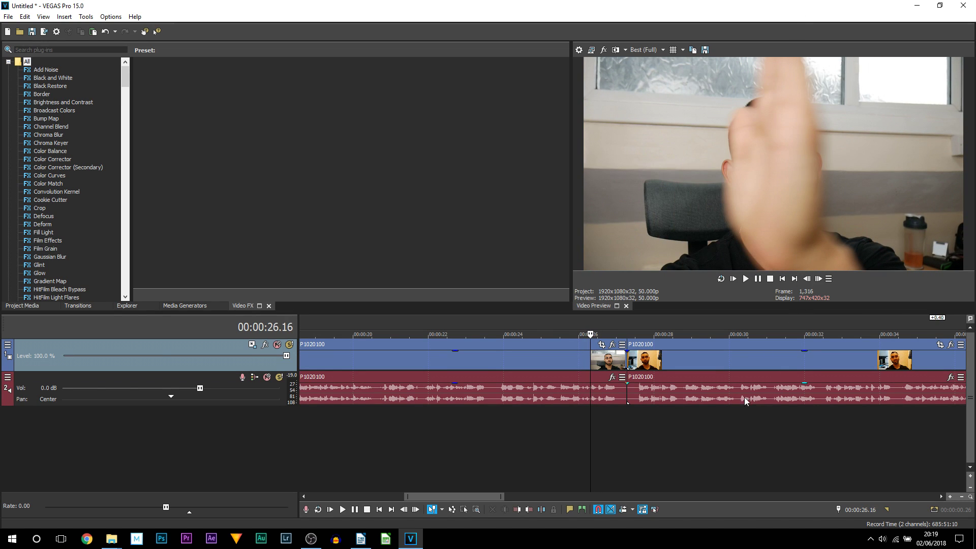
left_click_drag(592, 420, 588, 420)
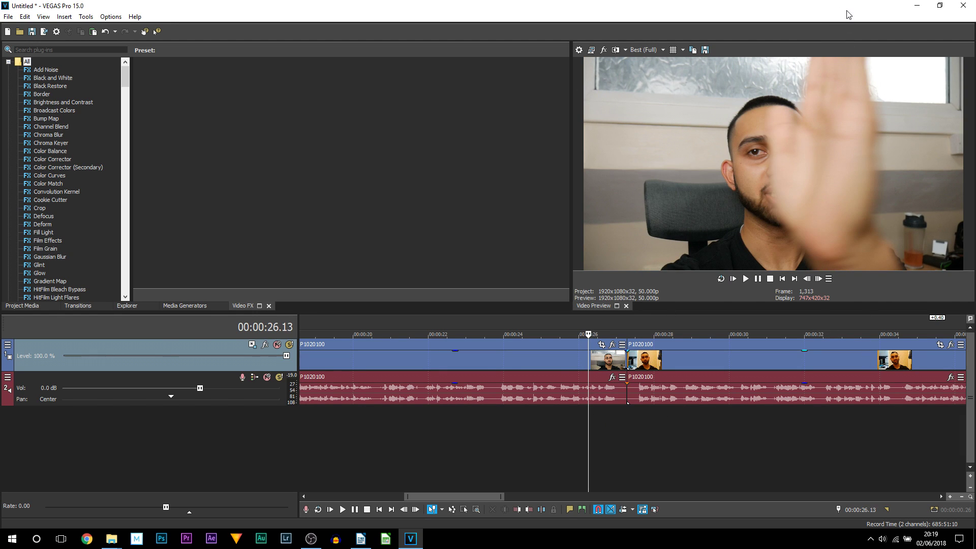
left_click_drag(590, 438, 586, 436)
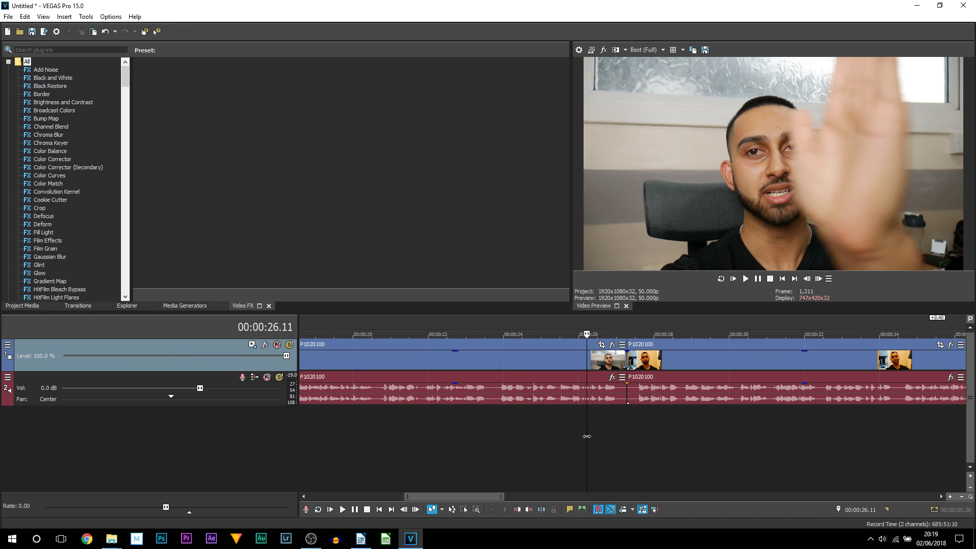
left_click_drag(586, 436, 582, 437)
Step forward to 26.07 and split the clip at the hand-wave frame
key("Right")
key("Right")
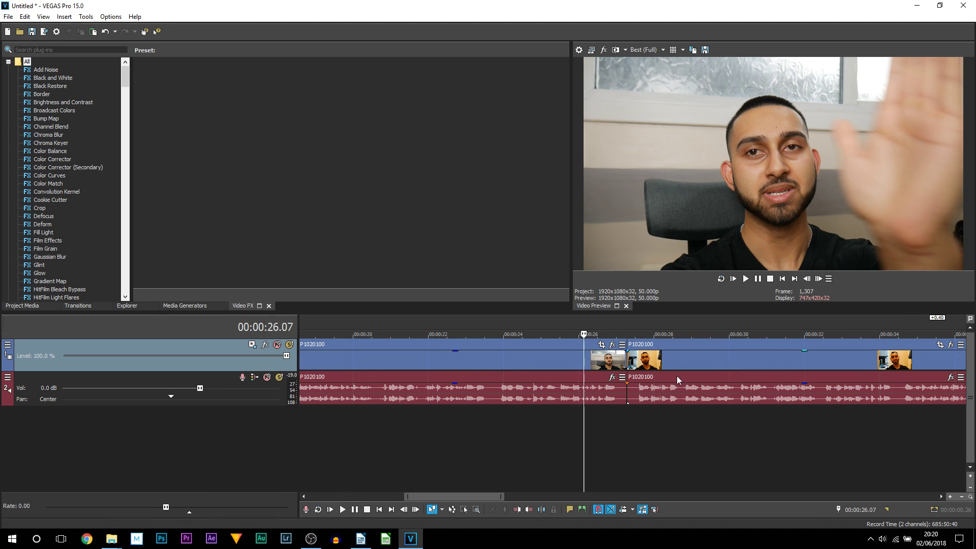
scroll(660, 386, "up", 8)
key("s")
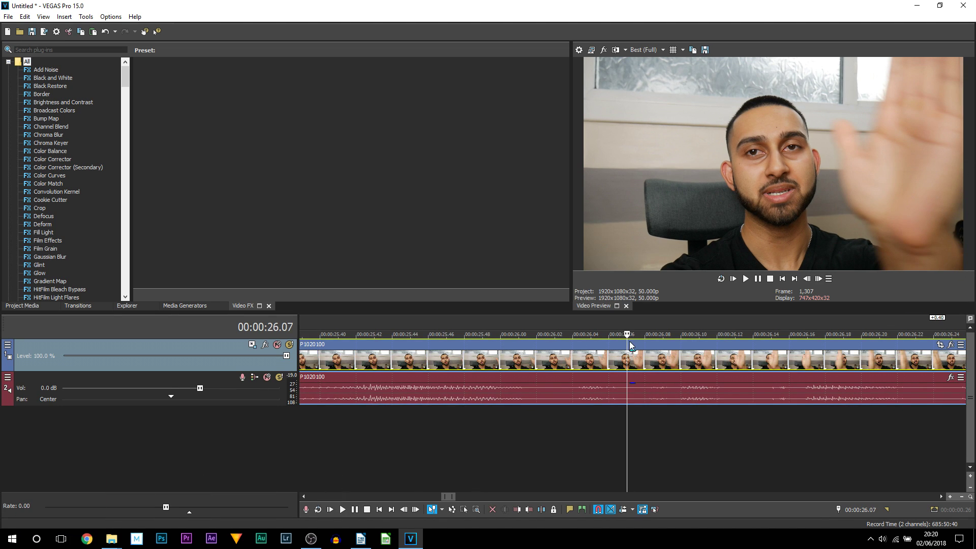
Scrub ahead to 27.00, split the clip again, and make the audio track active
scroll(630, 386, "down", 5)
scroll(633, 394, "down", 2)
scroll(632, 393, "up", 1)
left_click_drag(626, 428, 723, 425)
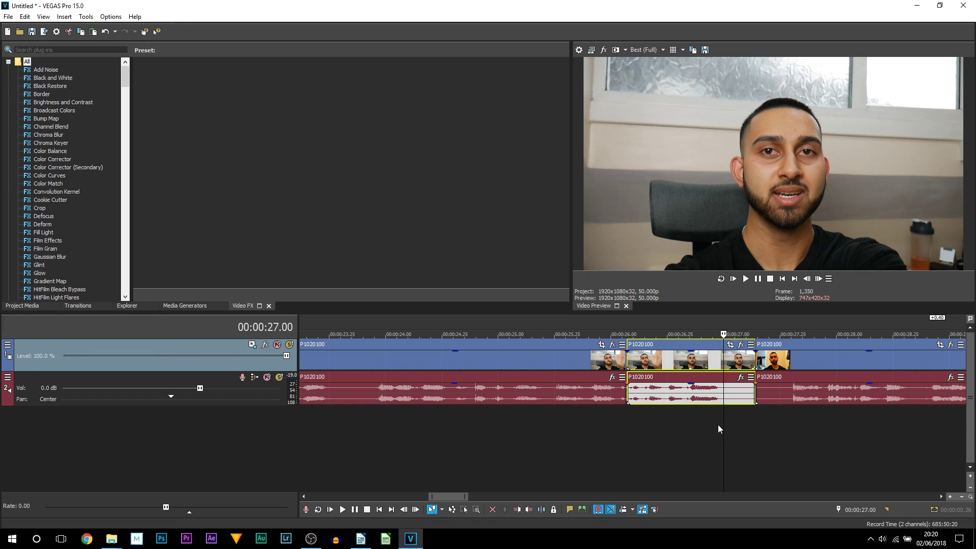
key("s")
left_click(721, 398)
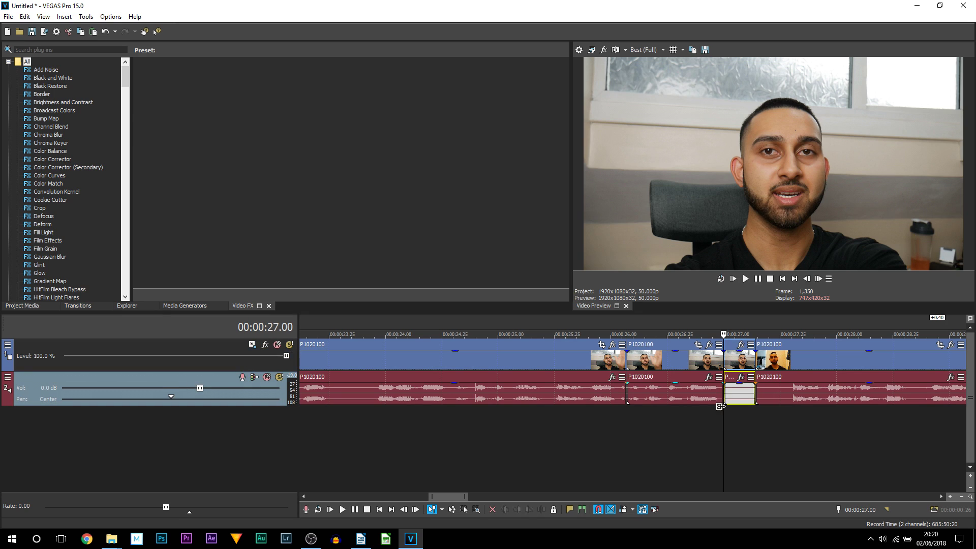
Insert a new video track and audio track, moving the video track below the first audio track
right_click(236, 452)
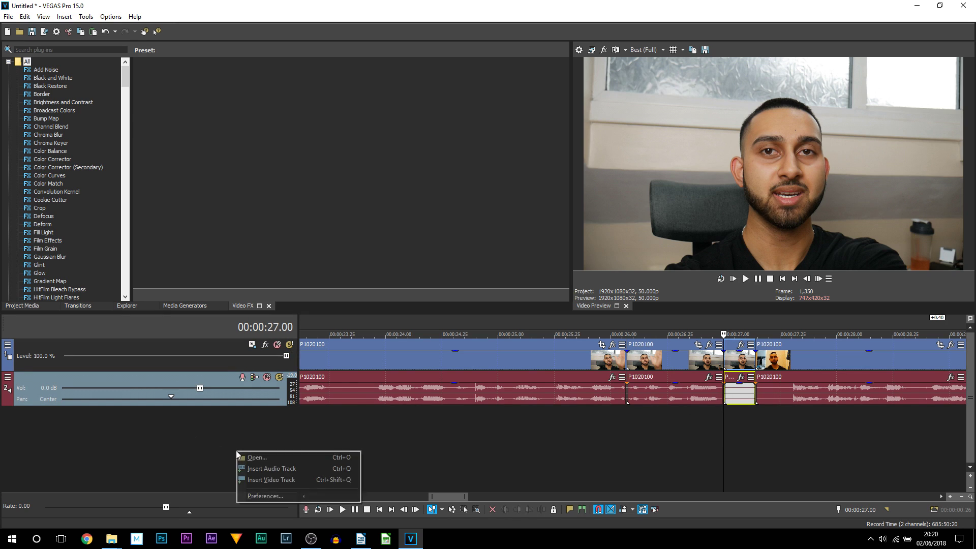
left_click(281, 482)
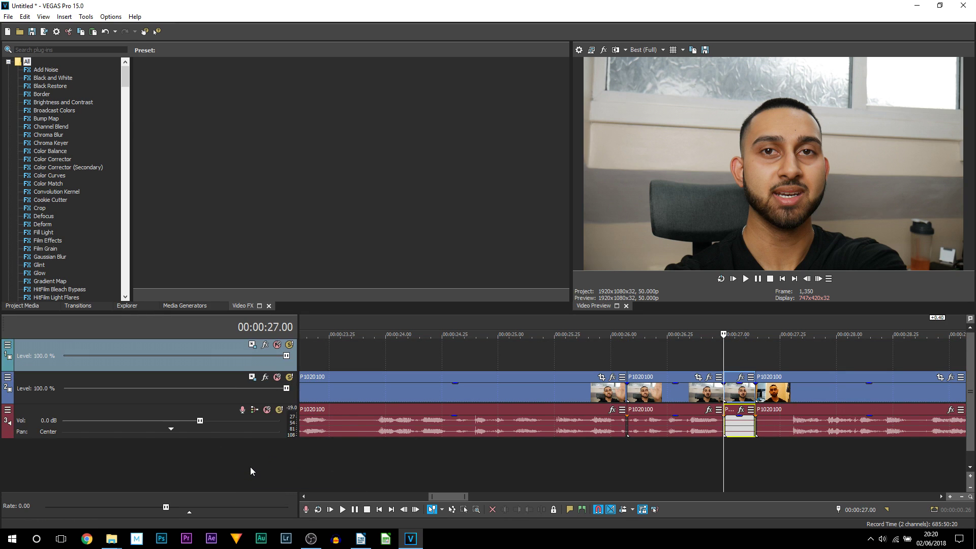
right_click(250, 467)
left_click(284, 485)
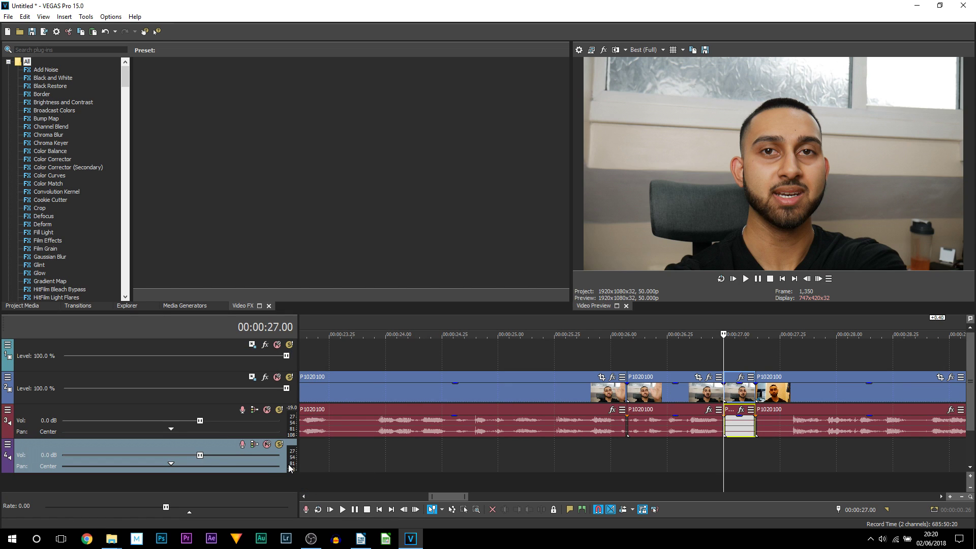
left_click_drag(249, 370, 268, 435)
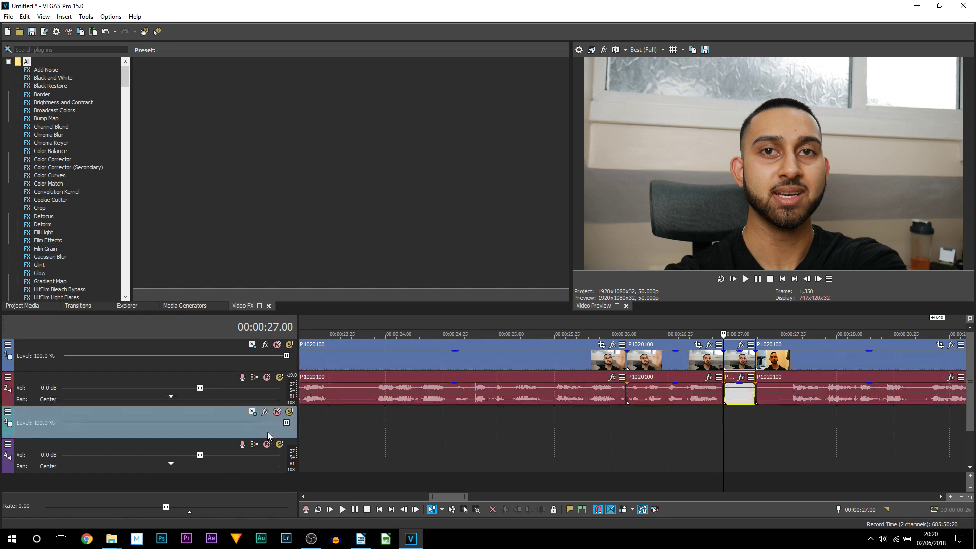
Drag the following clip down onto the new tracks starting at 26.07, then select the top hand-wipe section
left_click(782, 363)
scroll(595, 371, "down", 2)
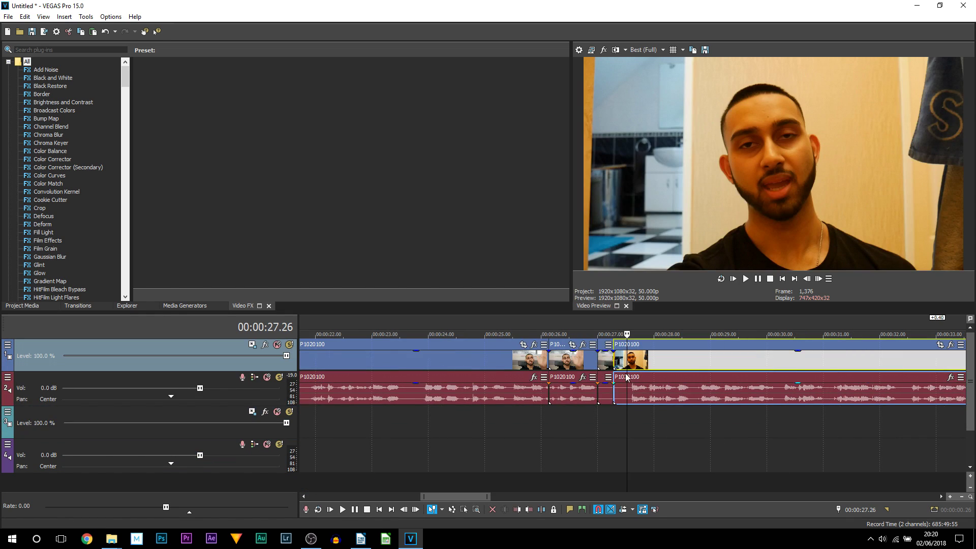
left_click_drag(617, 364, 594, 436)
scroll(661, 437, "up", 2)
left_click(594, 432)
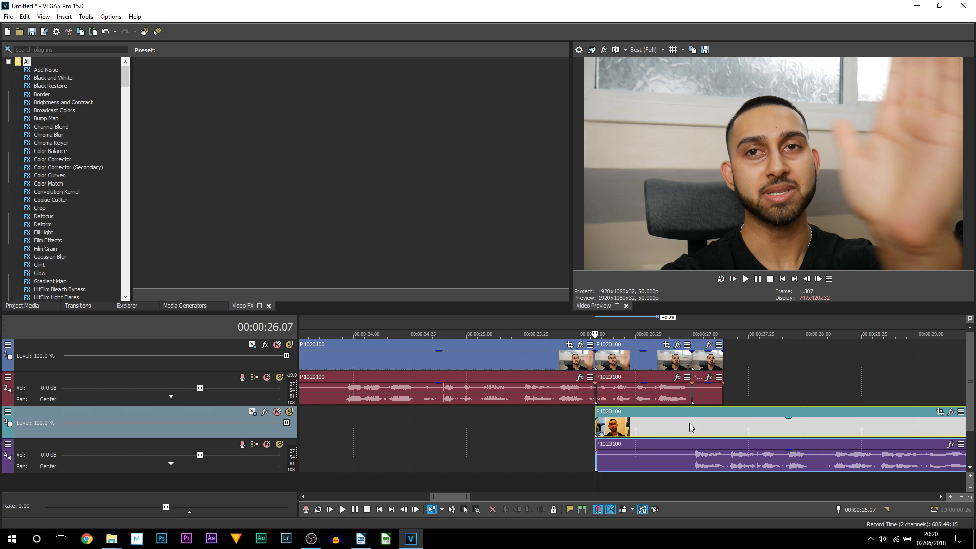
scroll(684, 431, "down", 2)
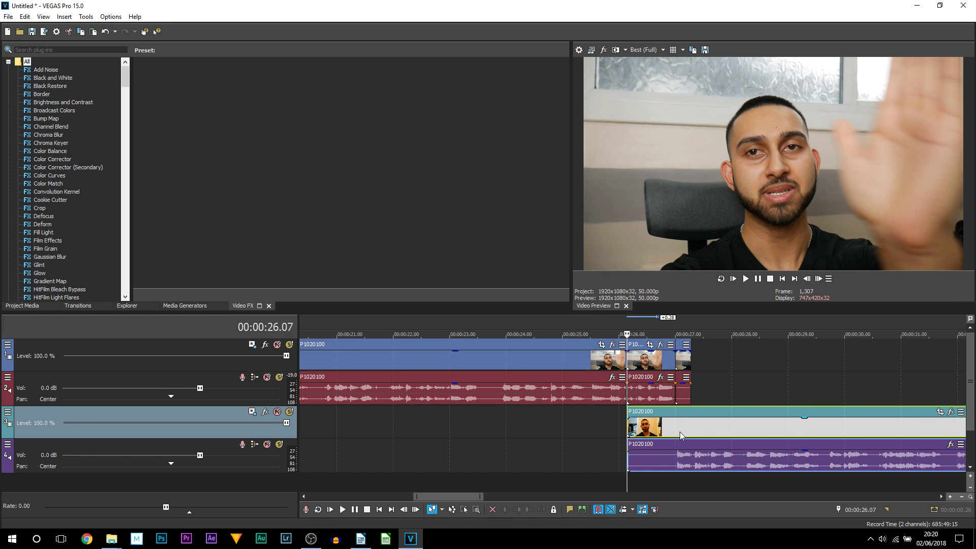
scroll(679, 436, "up", 2)
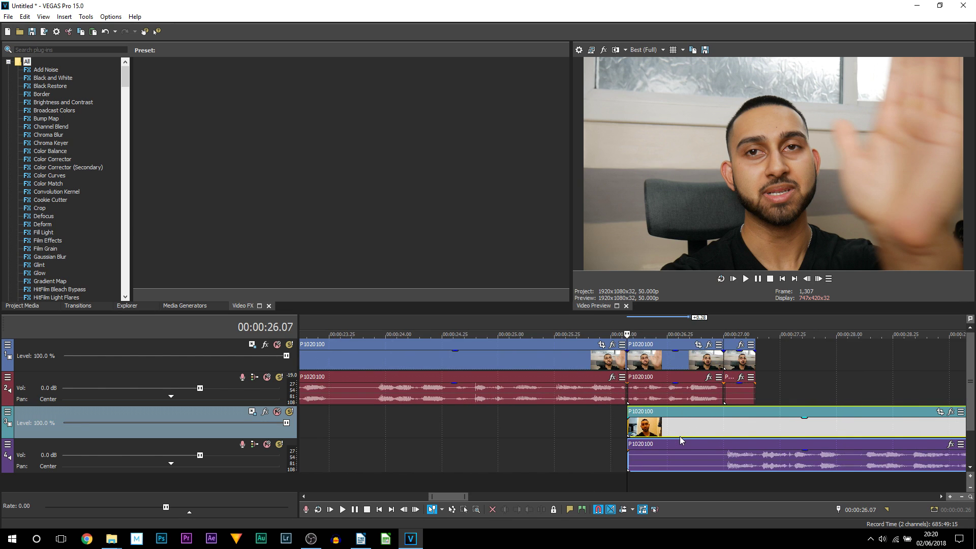
left_click(630, 359)
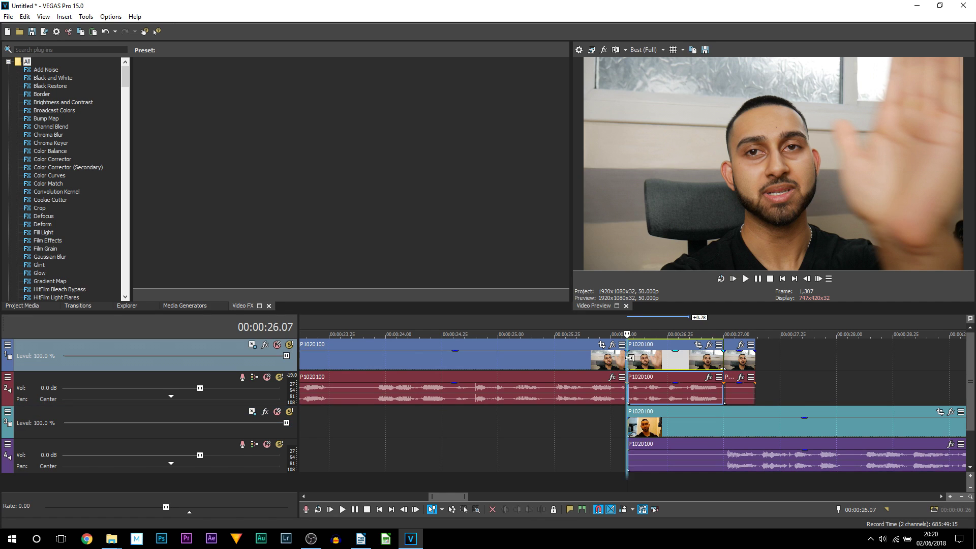
Open Pan/Crop for the hand-wipe clip, widen the window, and enable its mask
left_click(697, 346)
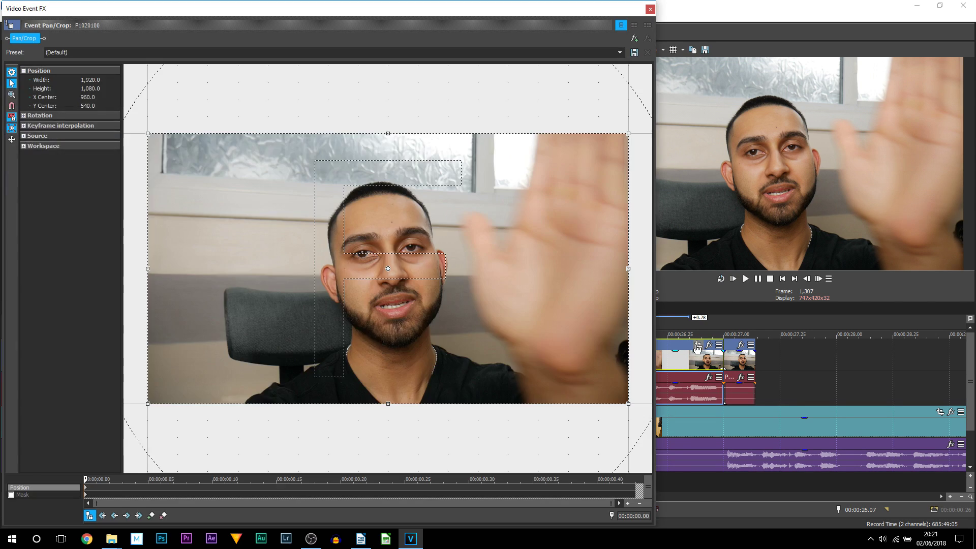
left_click_drag(657, 356, 717, 356)
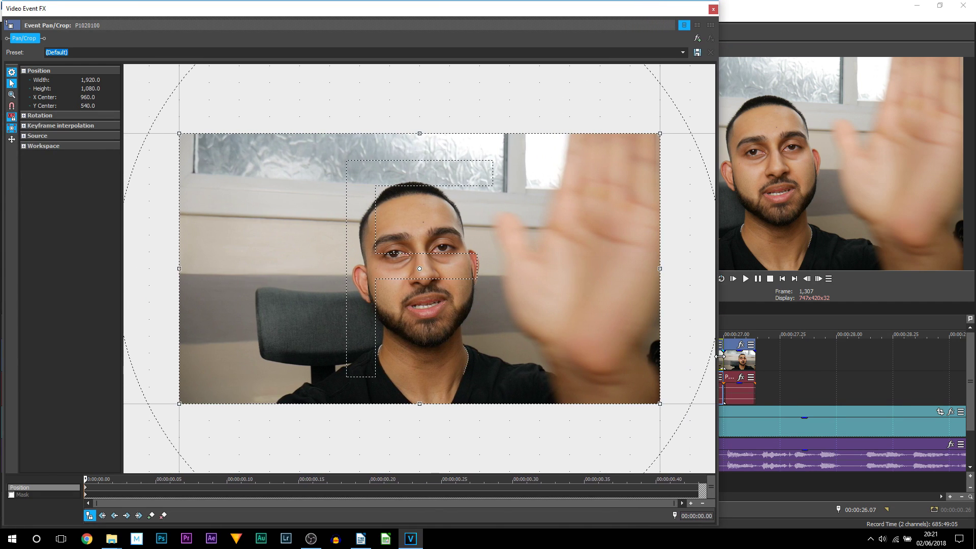
left_click(11, 495)
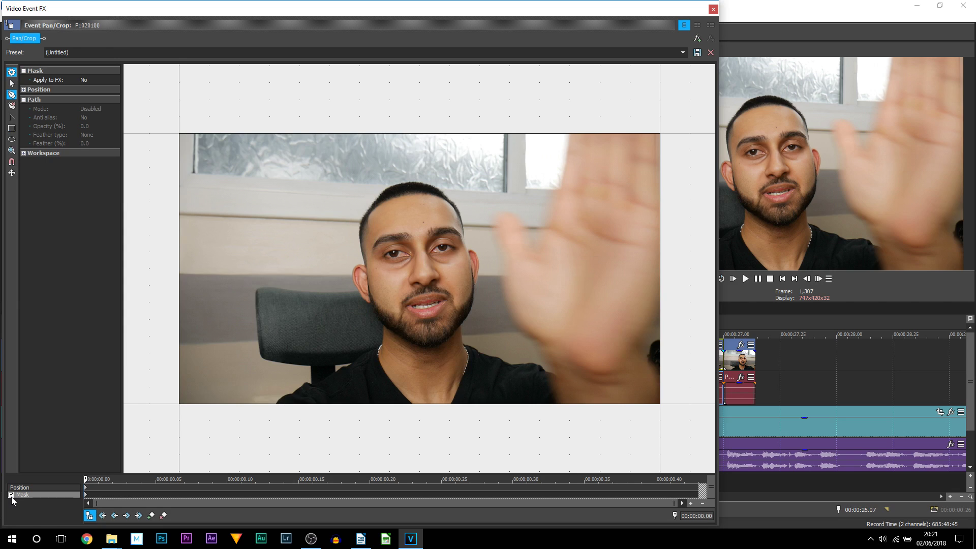
Select the Anchor Creation Tool and zoom the workspace so the whole hand is visible
left_click(12, 95)
scroll(647, 342, "up", 1)
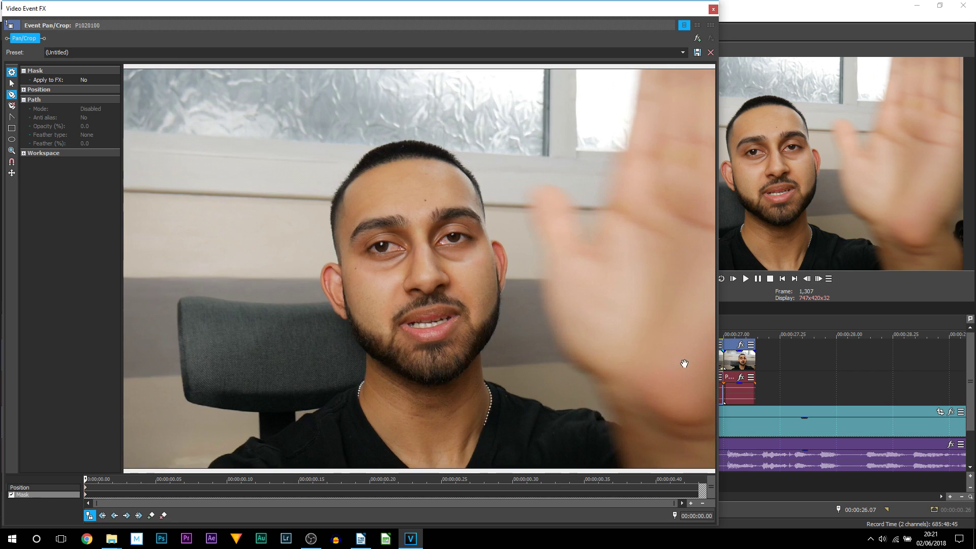
scroll(381, 279, "up", 3)
scroll(460, 214, "down", 3)
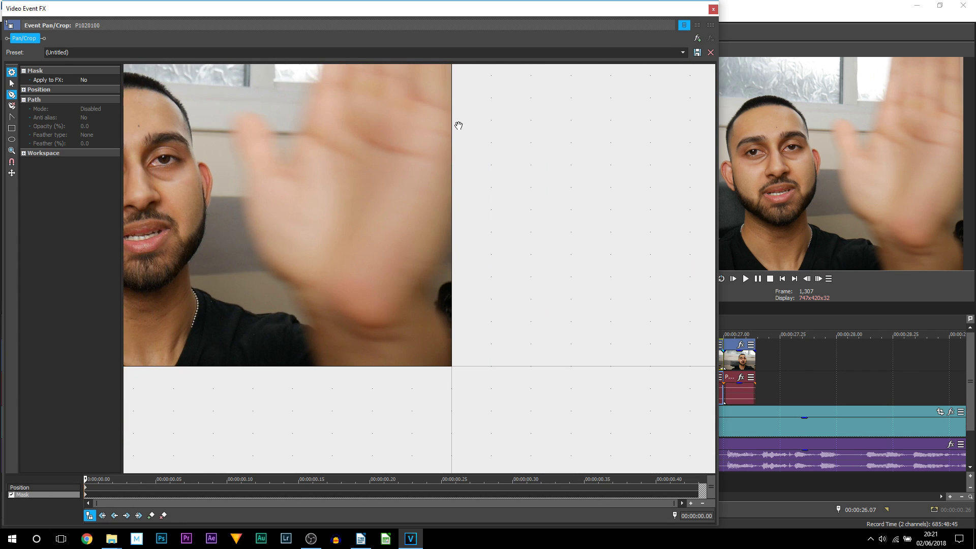
scroll(453, 223, "down", 2)
scroll(444, 112, "down", 2)
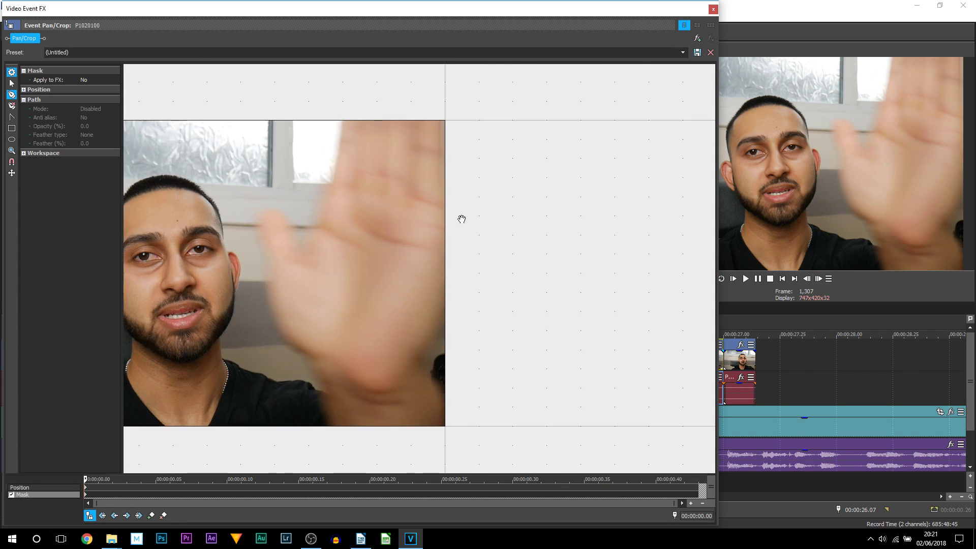
scroll(481, 235, "down", 2)
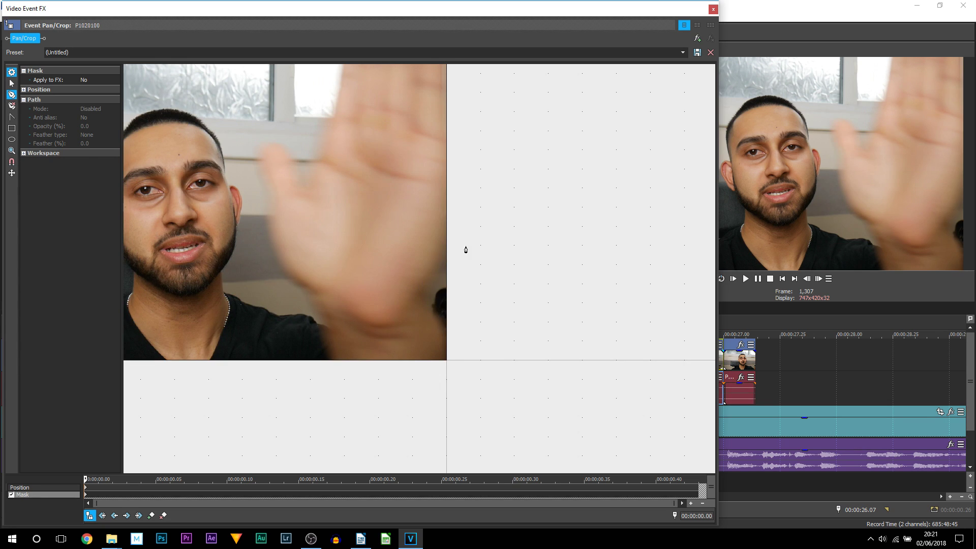
Place mask points along the hand's edge and close the path at the first point
left_click(452, 237)
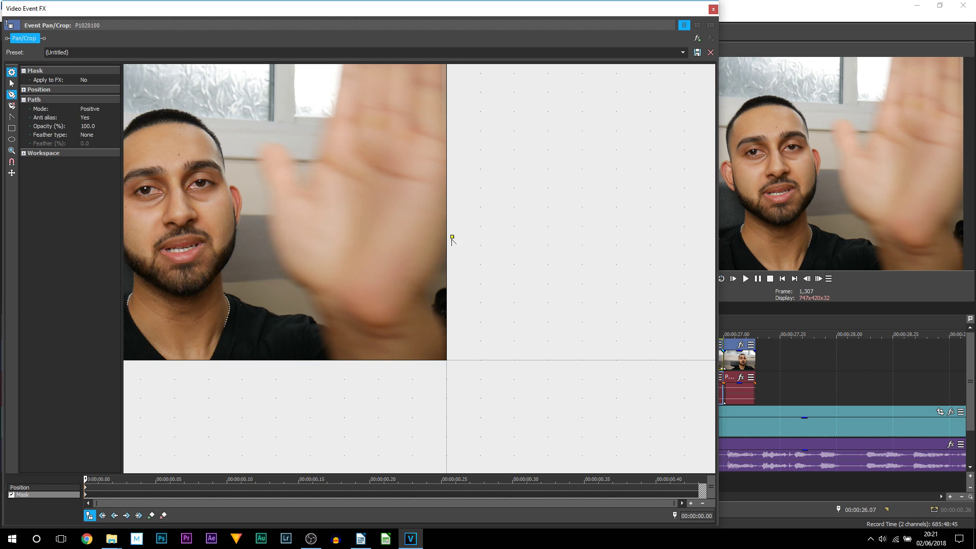
left_click(442, 263)
left_click(425, 287)
left_click(440, 325)
left_click(451, 237)
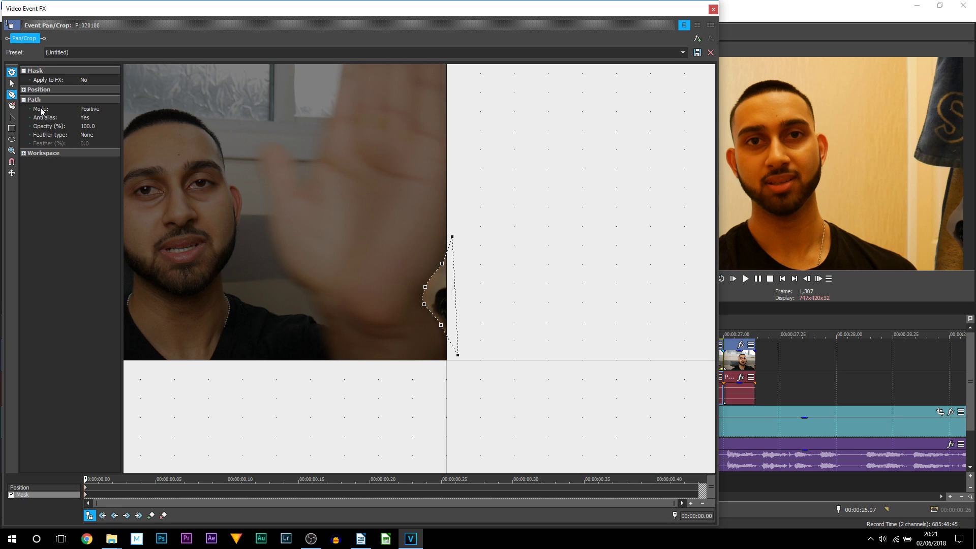
Set the mask Mode to Negative, Feather type to Both, and Feather to 4.0%
left_click(89, 109)
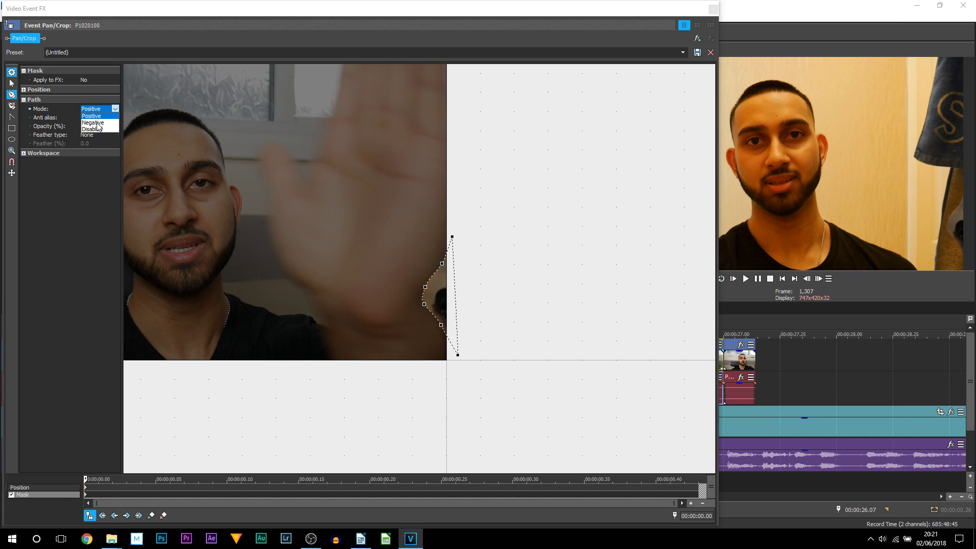
left_click(97, 123)
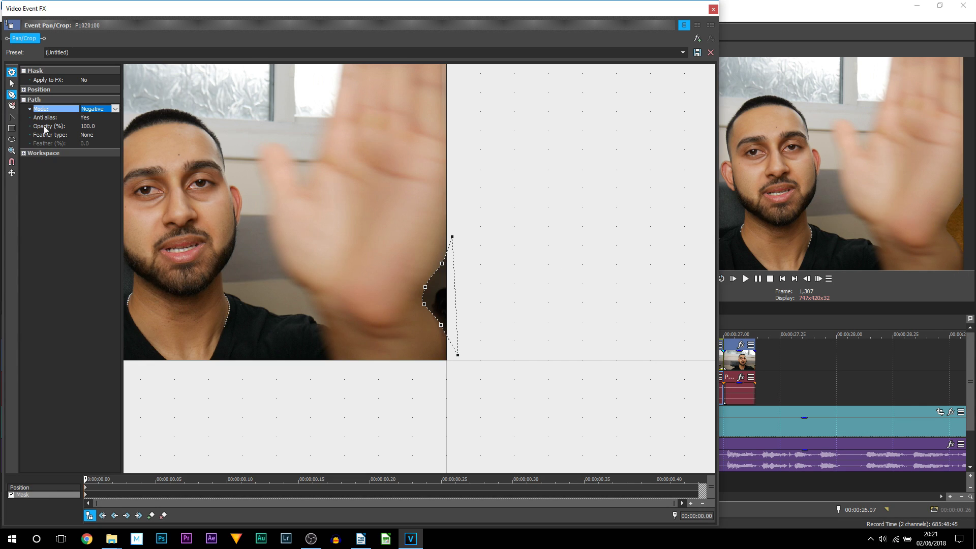
left_click(90, 136)
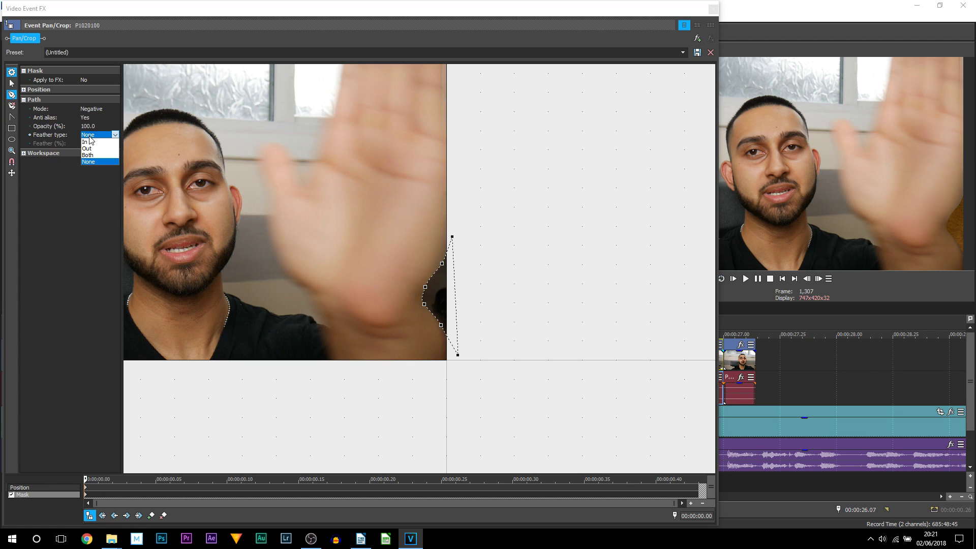
left_click(94, 160)
left_click(87, 144)
left_click(116, 143)
left_click_drag(86, 149, 87, 149)
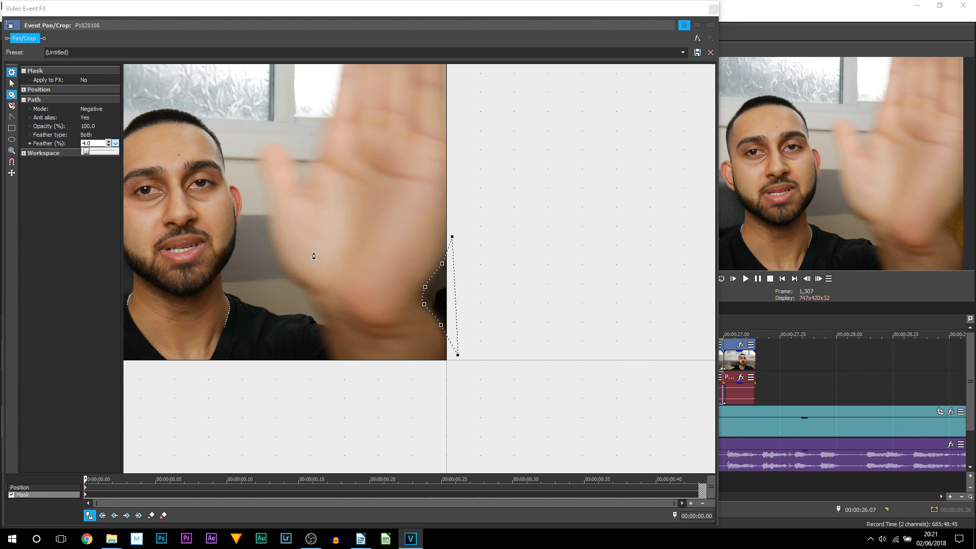
left_click(87, 492)
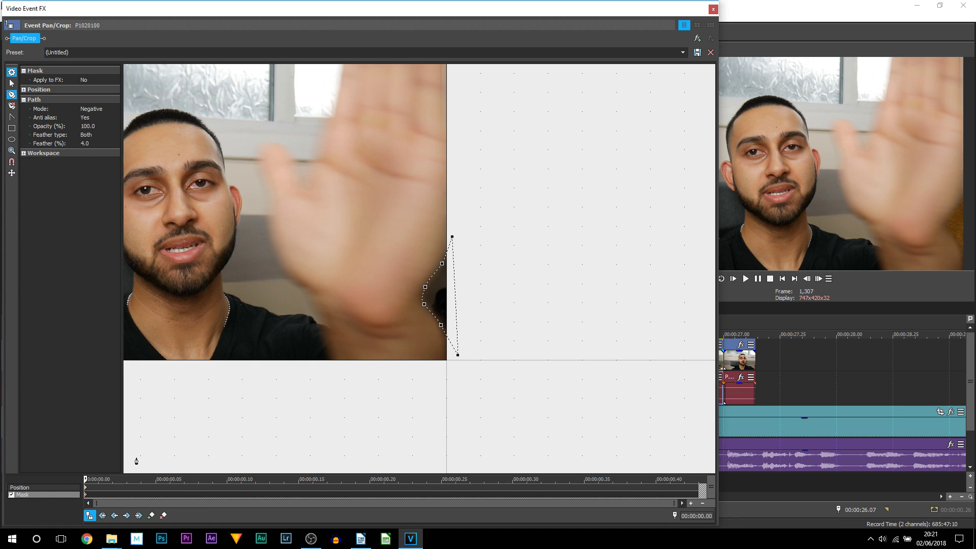
Step forward one frame and reset the existing mask
key("Right")
right_click(433, 219)
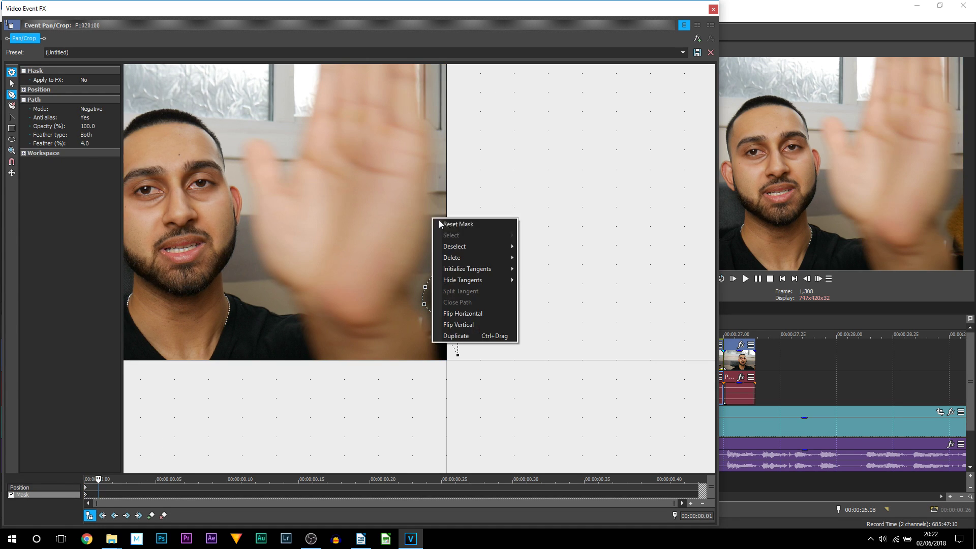
left_click(442, 220)
scroll(467, 234, "up", 1)
Draw a new closed mask path down the hand's right edge, extending below the frame
left_click(420, 81)
left_click(423, 124)
left_click(426, 152)
left_click_drag(432, 197, 433, 209)
left_click_drag(428, 254, 425, 266)
left_click(416, 294)
left_click(401, 327)
left_click(425, 367)
left_click(436, 408)
left_click(485, 443)
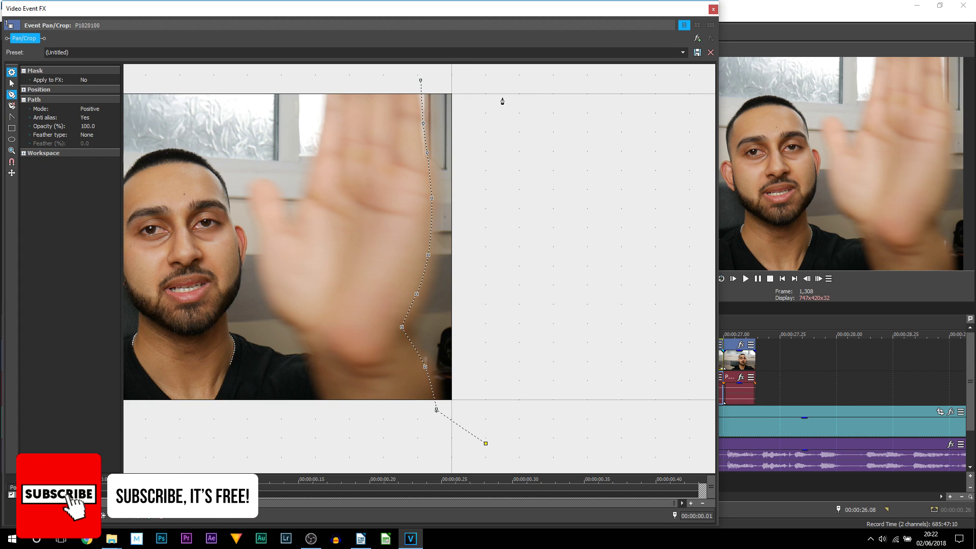
left_click(421, 80)
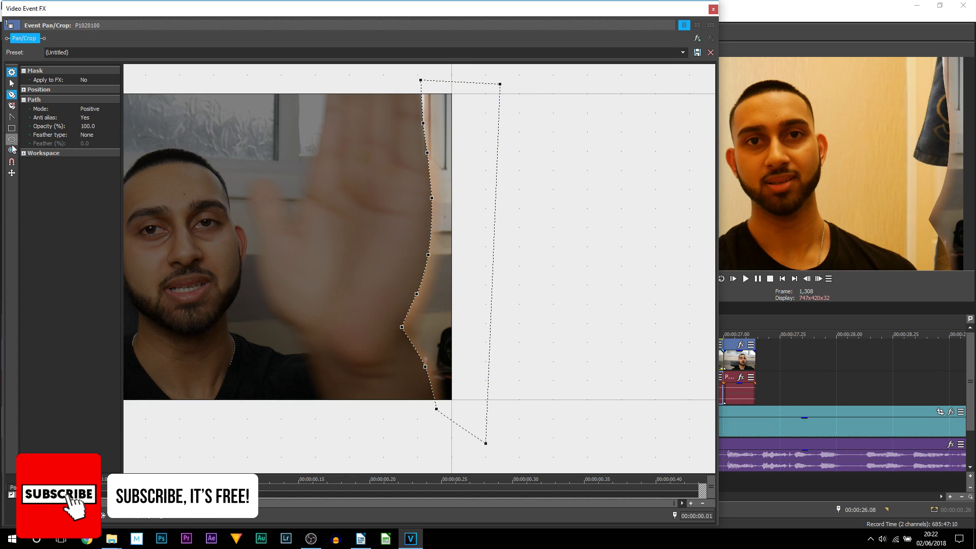
Set the new mask to Negative mode with Both feathering at 3.2%
left_click(88, 109)
left_click(91, 123)
left_click(94, 135)
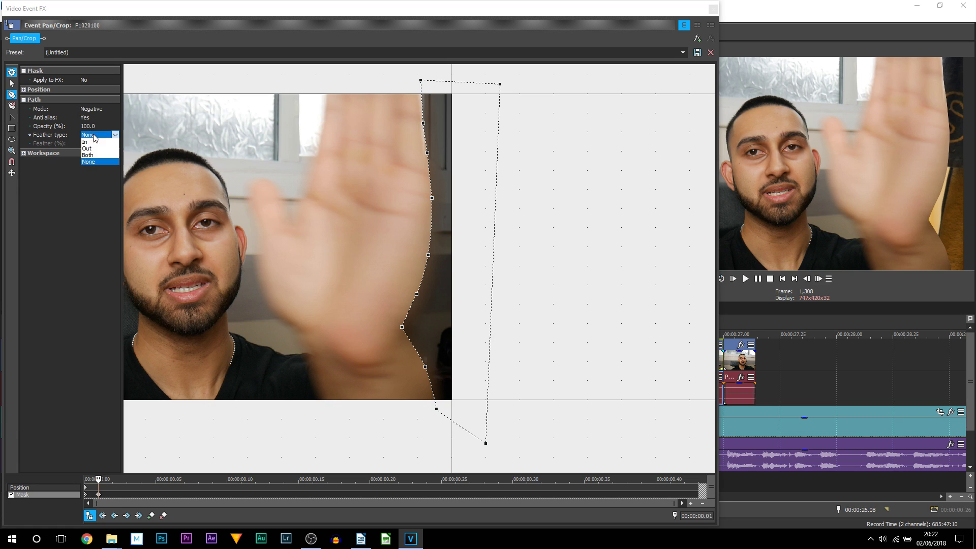
left_click(93, 154)
left_click(111, 144)
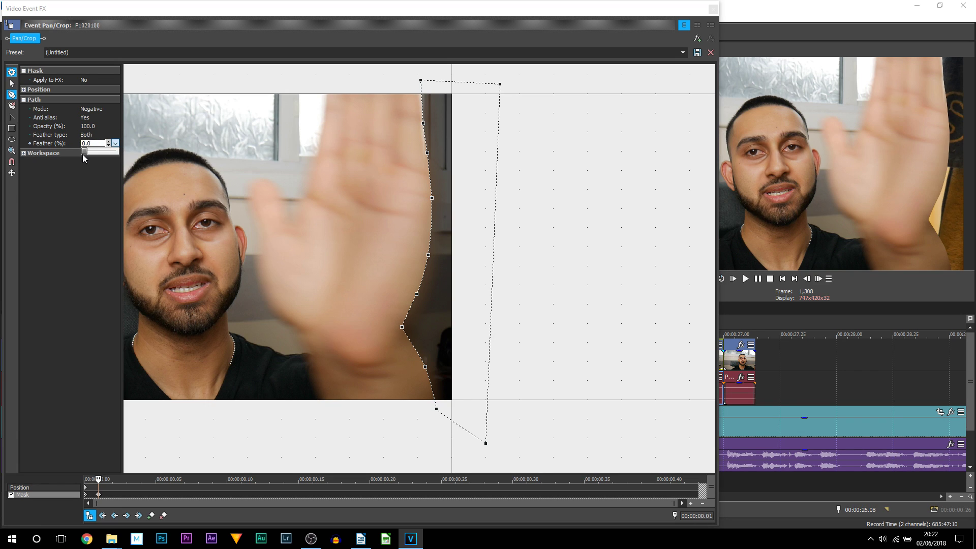
left_click_drag(87, 152, 88, 152)
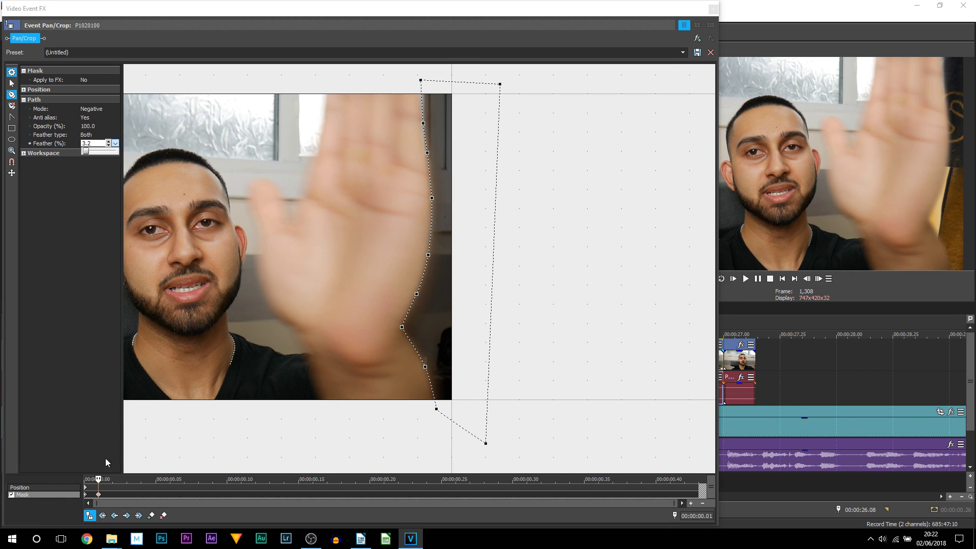
Scrub the keyframe timeline to preview the mask, then return to the second mask keyframe
left_click_drag(114, 493, 698, 503)
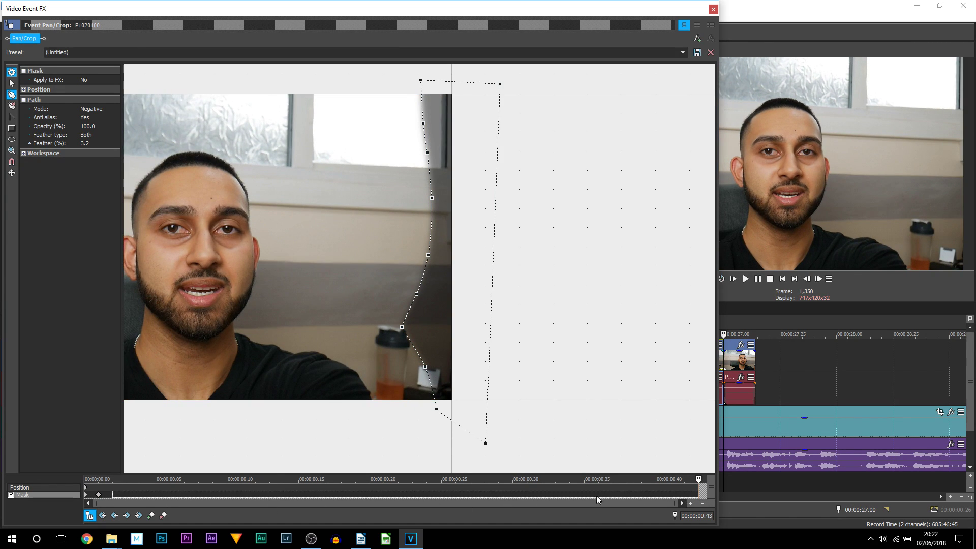
left_click(78, 481)
left_click(98, 494)
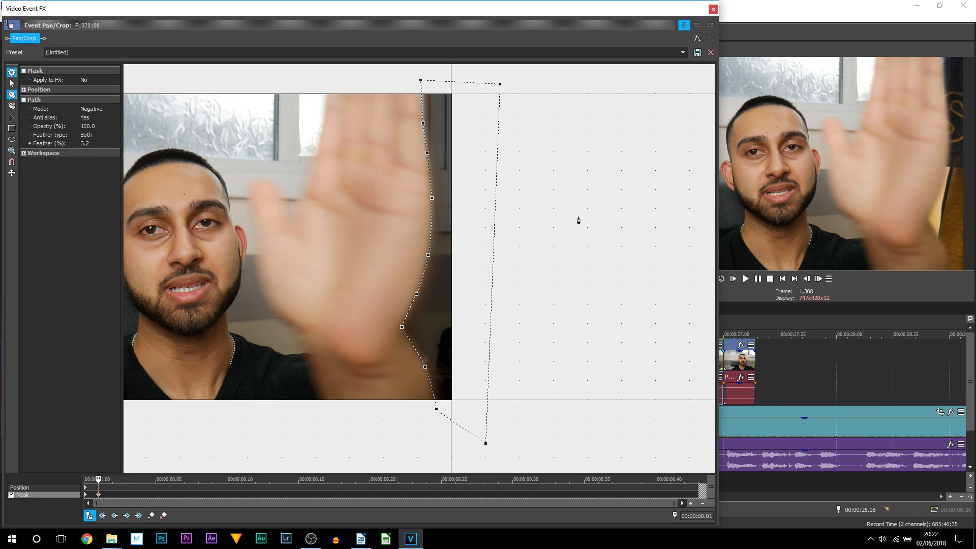
Redraw the mask frame by frame to the event's end, check the first keyframe, and close Pan/Crop
key("Right")
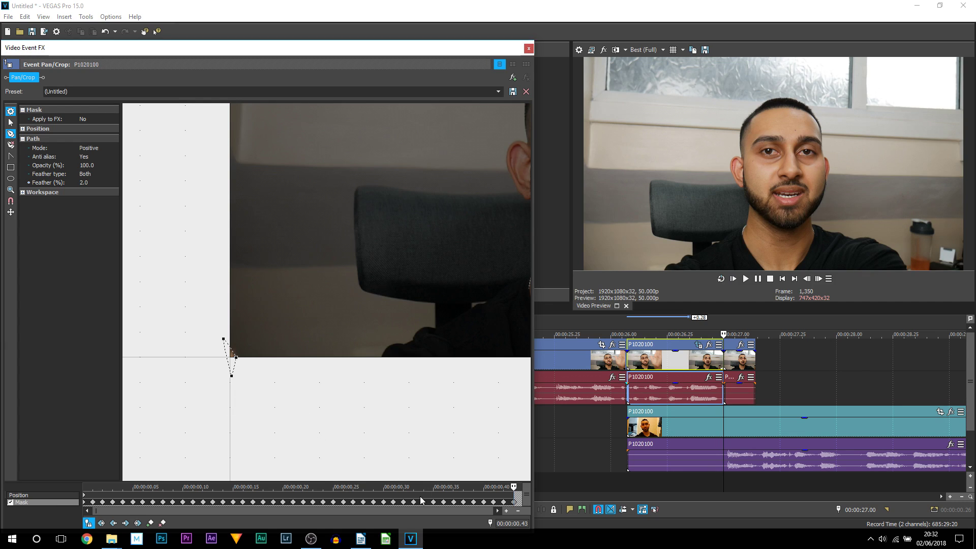
scroll(322, 338, "down", 3)
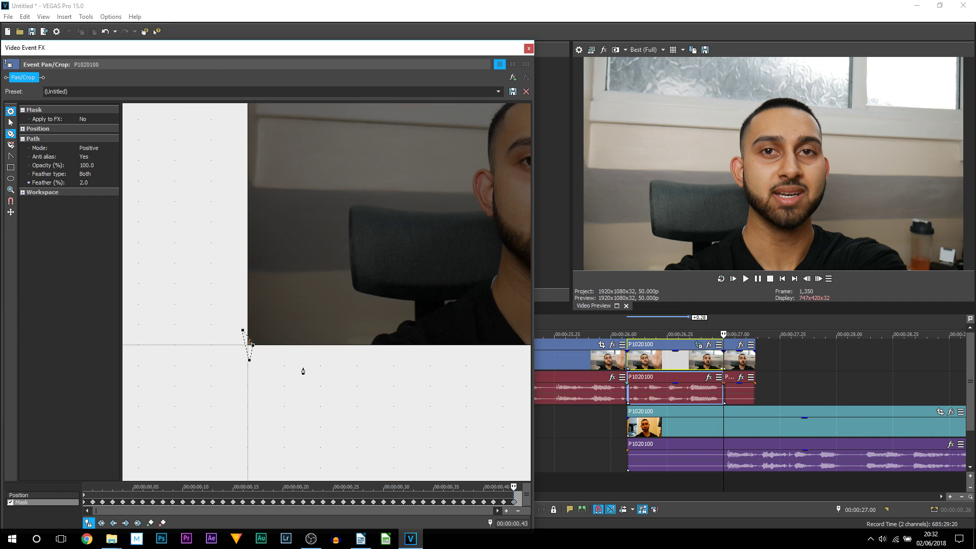
left_click(84, 504)
scroll(322, 370, "down", 3)
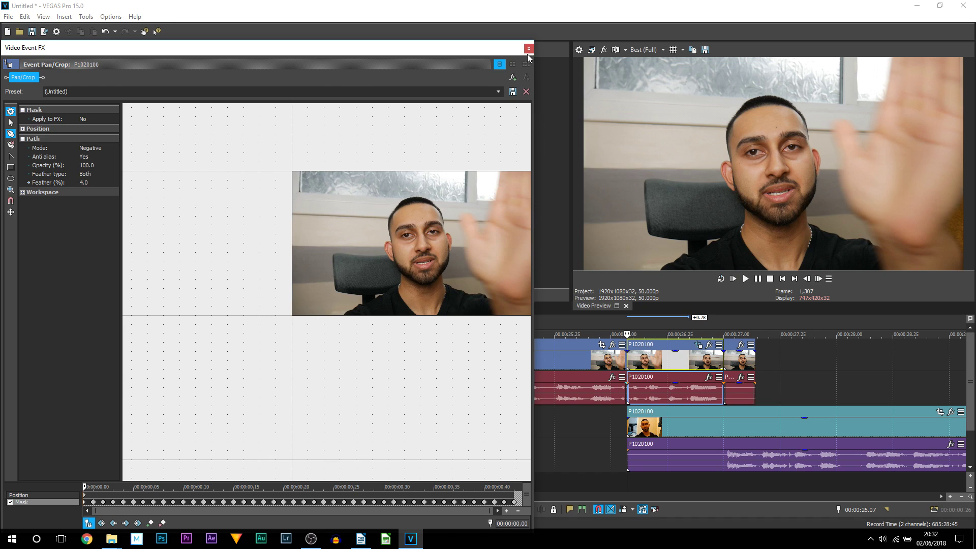
left_click(528, 49)
left_click(652, 409)
scroll(593, 429, "down", 3)
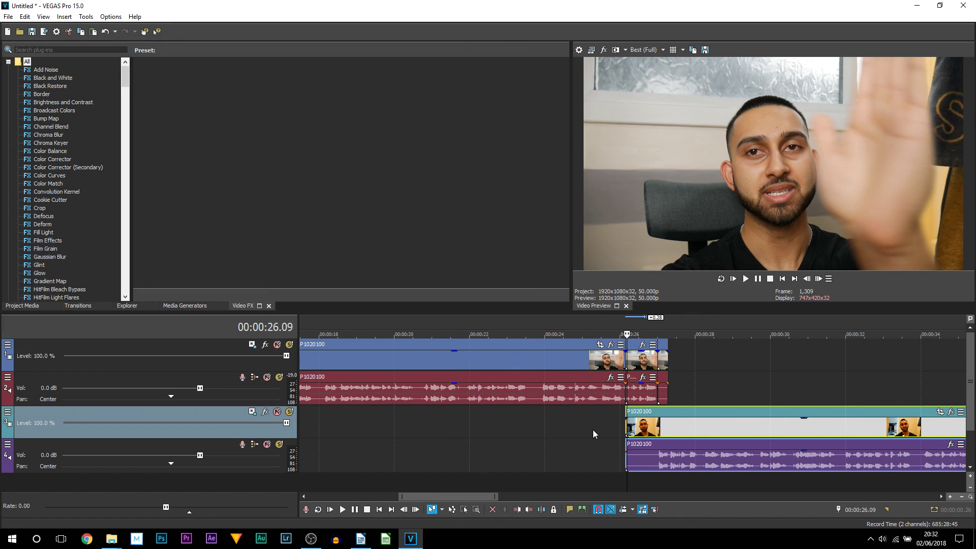
left_click(629, 436)
scroll(629, 488, "up", 2)
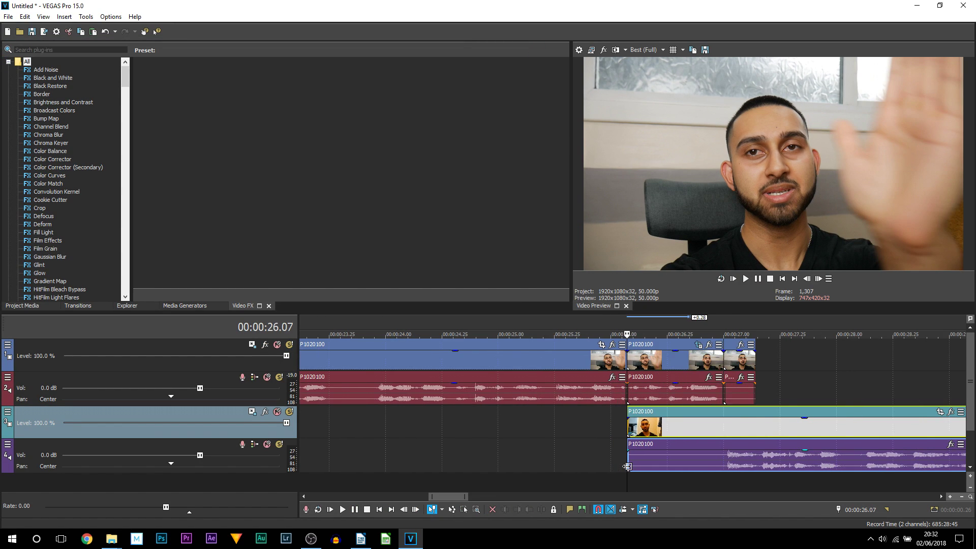
mouse_move(627, 483)
left_mouse_down()
mouse_move(667, 485)
mouse_move(608, 479)
left_mouse_up()
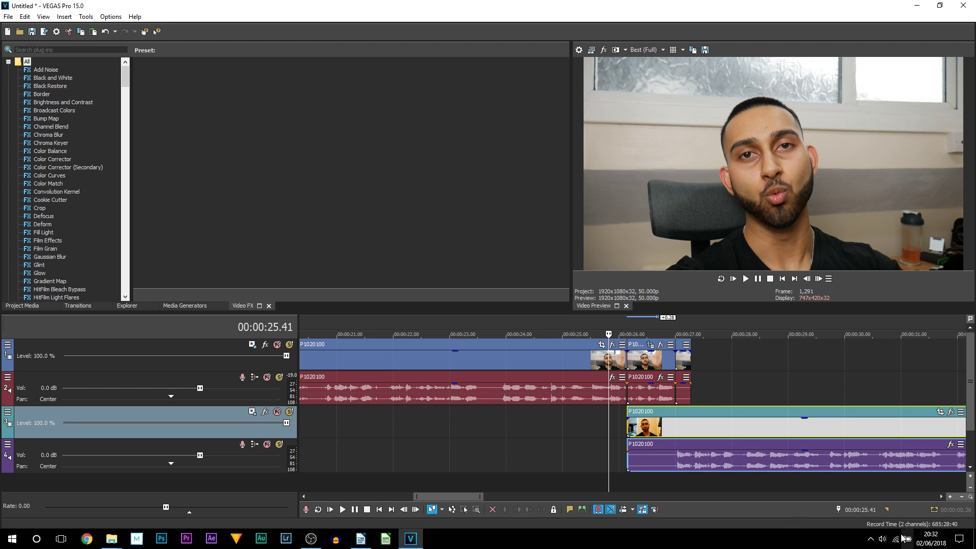
left_click(579, 447)
key("space")
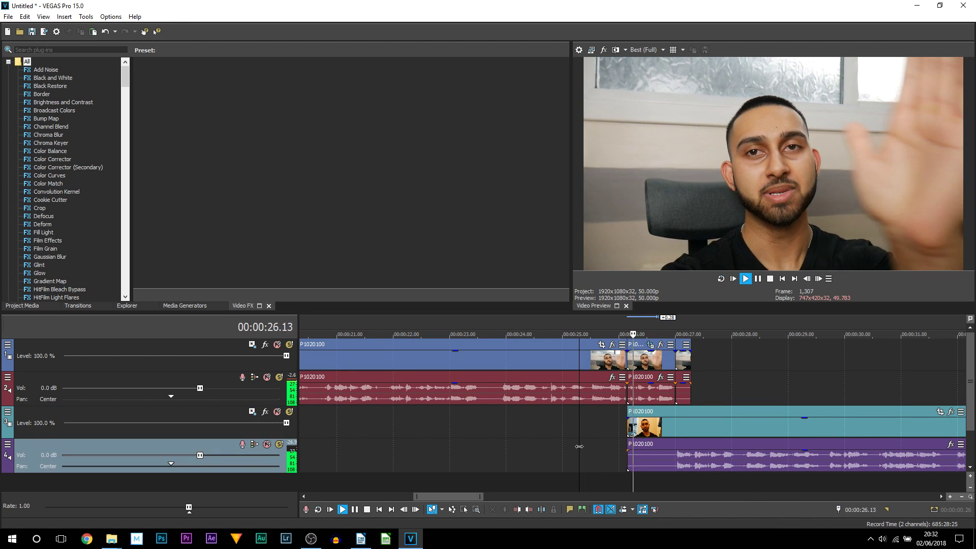
key("space")
Set Preview Quality to Preview (Auto) and play the transition to check it
left_click(645, 50)
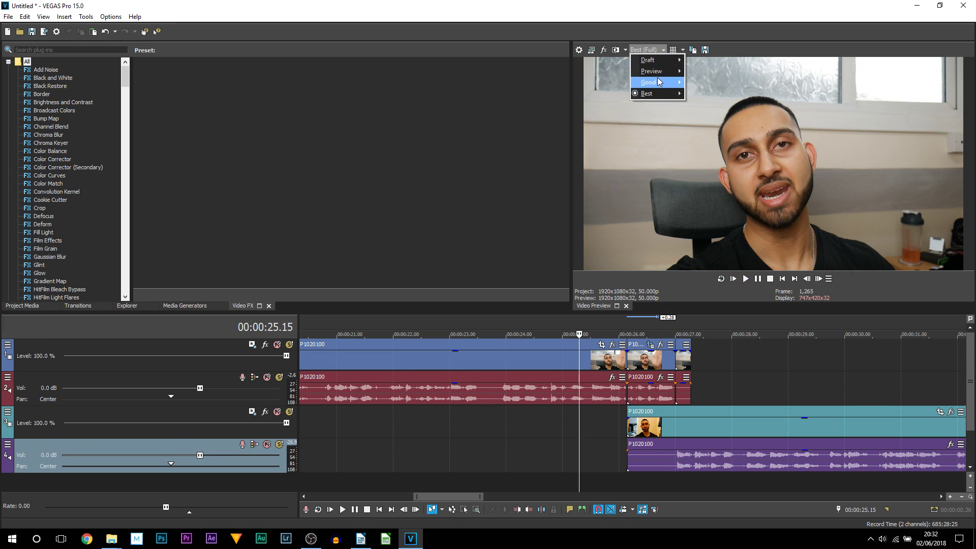
left_click(708, 72)
key("space")
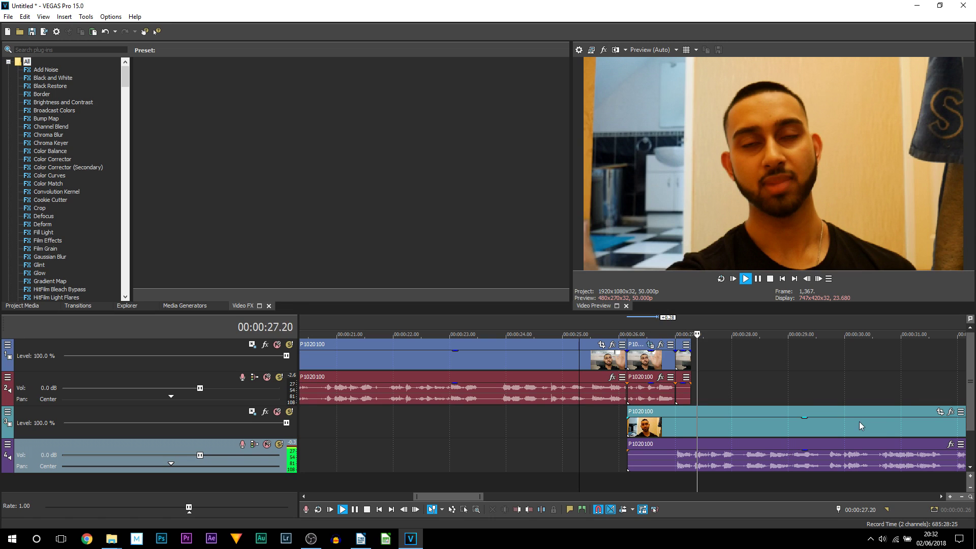
key("space")
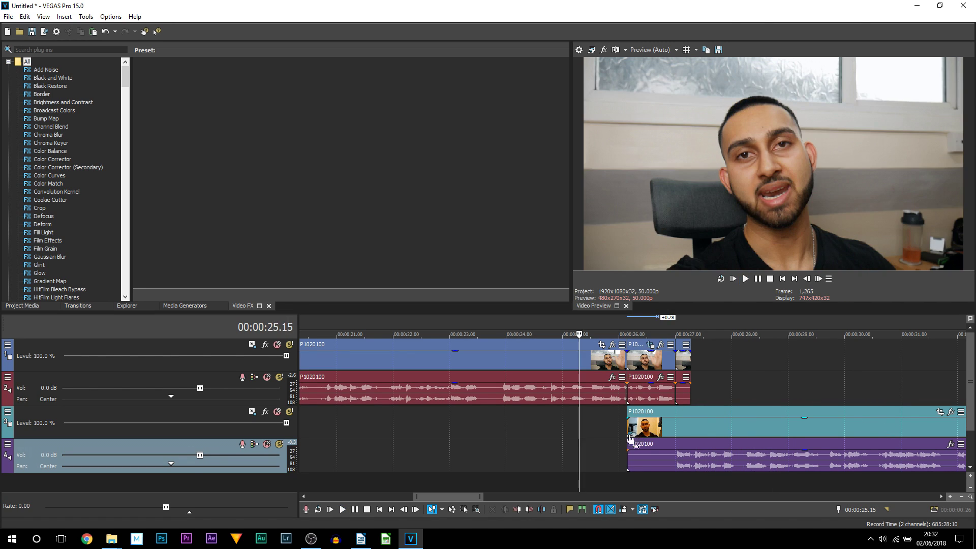
Create a loop region over the short top clip, extending its start back to 25.46
left_click(644, 429)
left_click(615, 331)
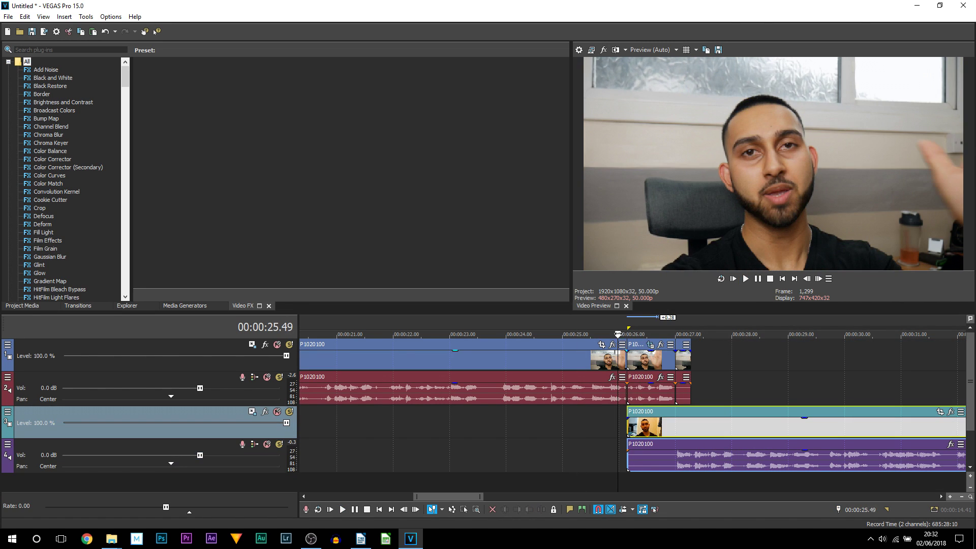
double_click(644, 366)
left_click_drag(628, 329, 710, 327)
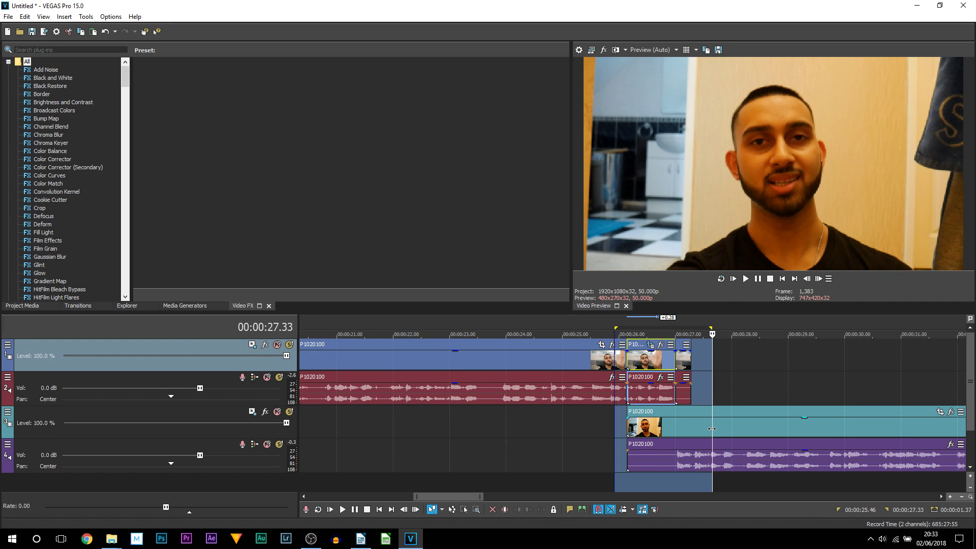
Loop-play the hand-wipe region, pausing partway through the wipe
key("space")
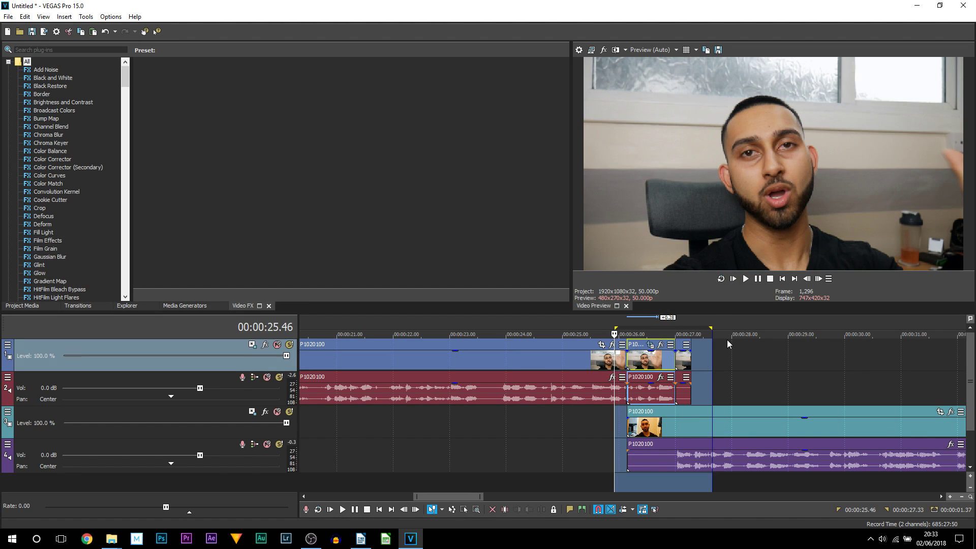
left_click(757, 279)
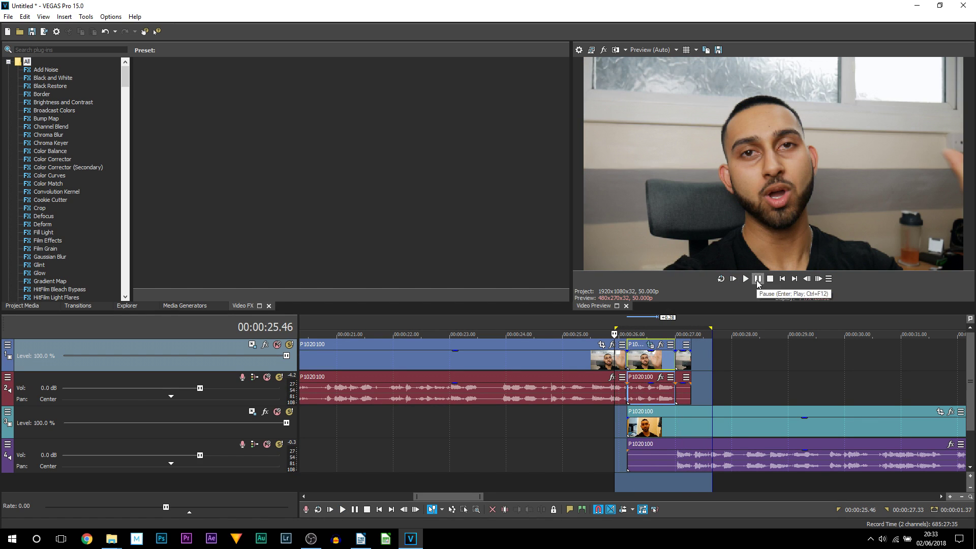
left_click(757, 279)
left_click(757, 279)
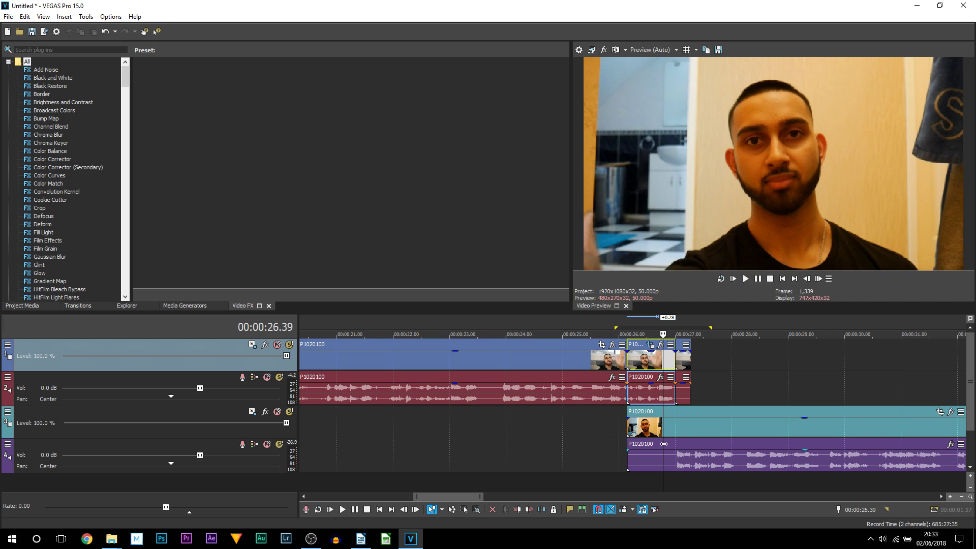
Delete the leftover short clip after 27.00 on the top tracks
left_click(673, 424)
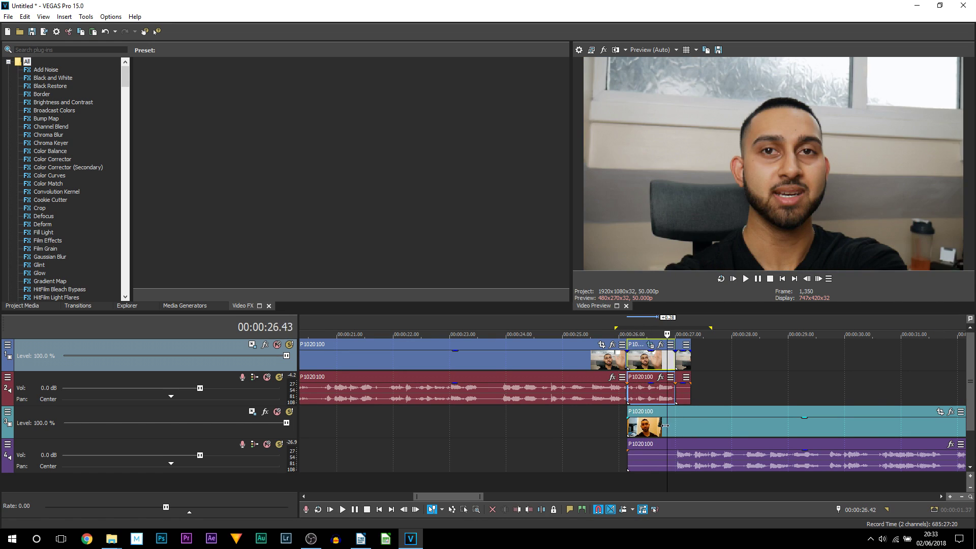
left_click(682, 391)
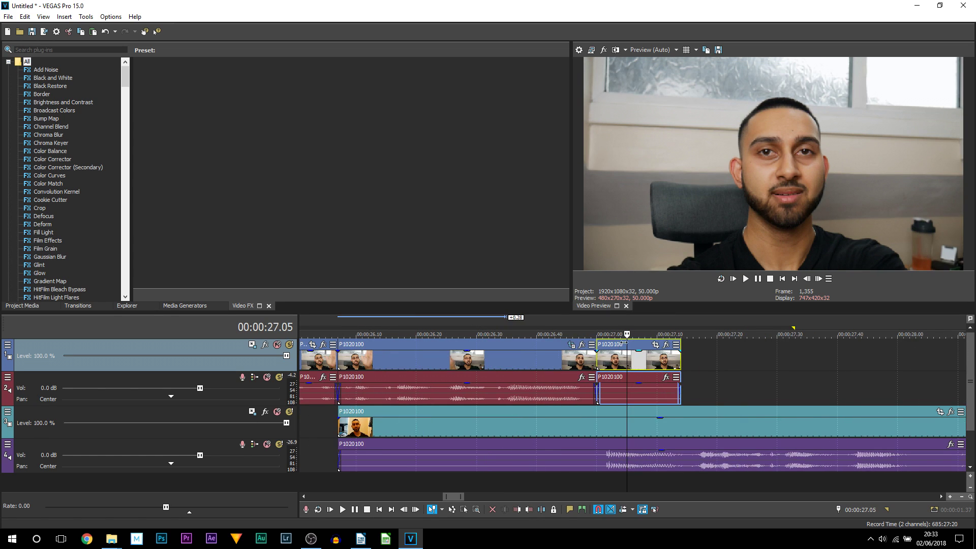
key("Delete")
scroll(587, 425, "up", 2)
Replay the transition from before the wipe and scrub around 26.00–26.20 to review it
left_click(491, 439)
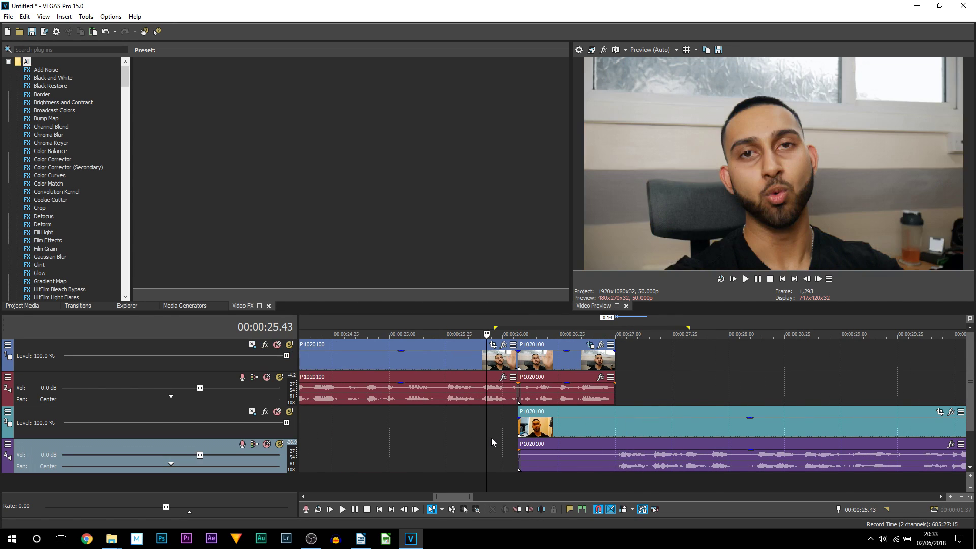
scroll(553, 441, "down", 2)
key("space")
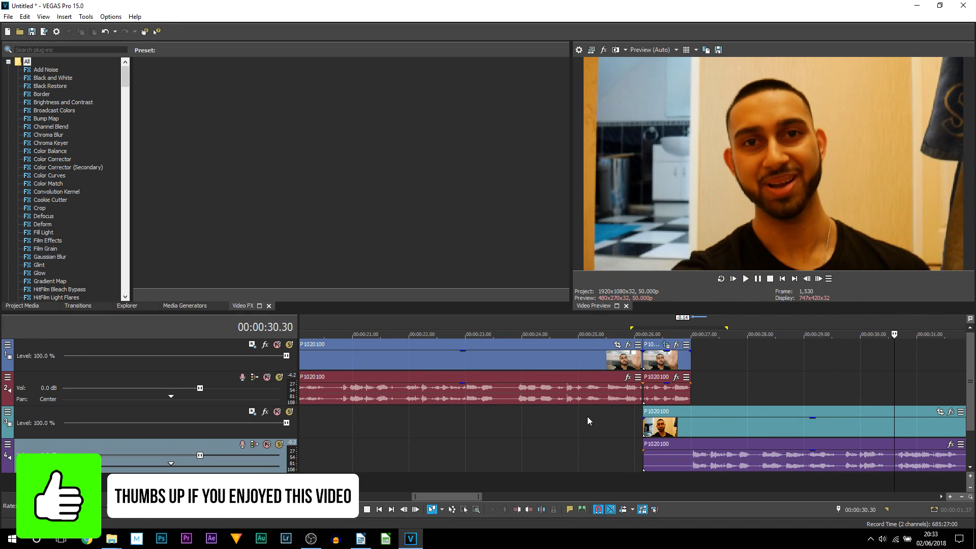
left_click(573, 421)
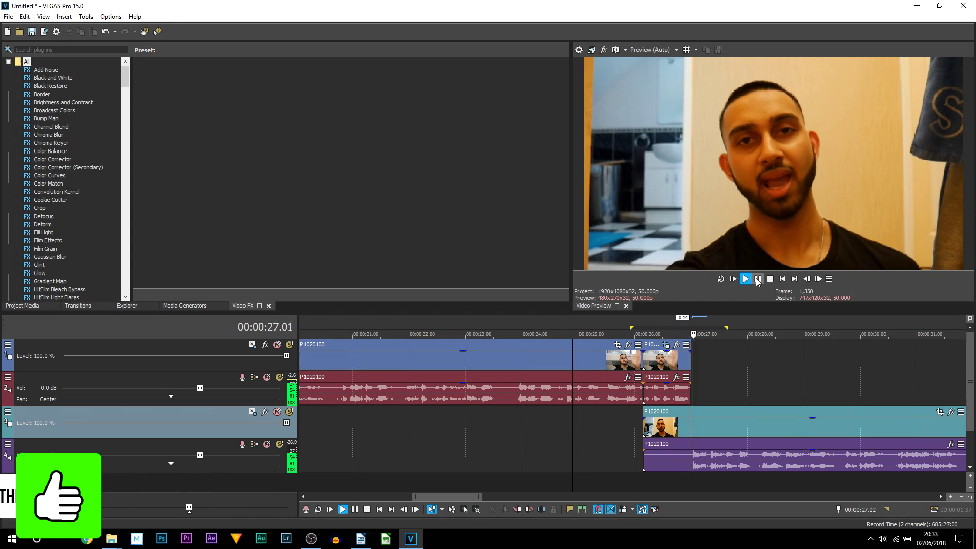
left_click(757, 280)
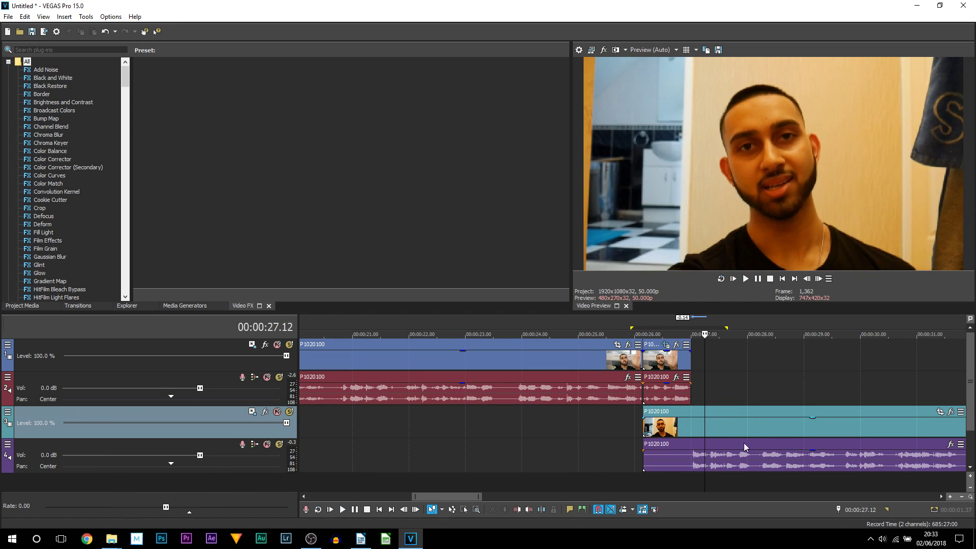
left_click(635, 437)
key("space")
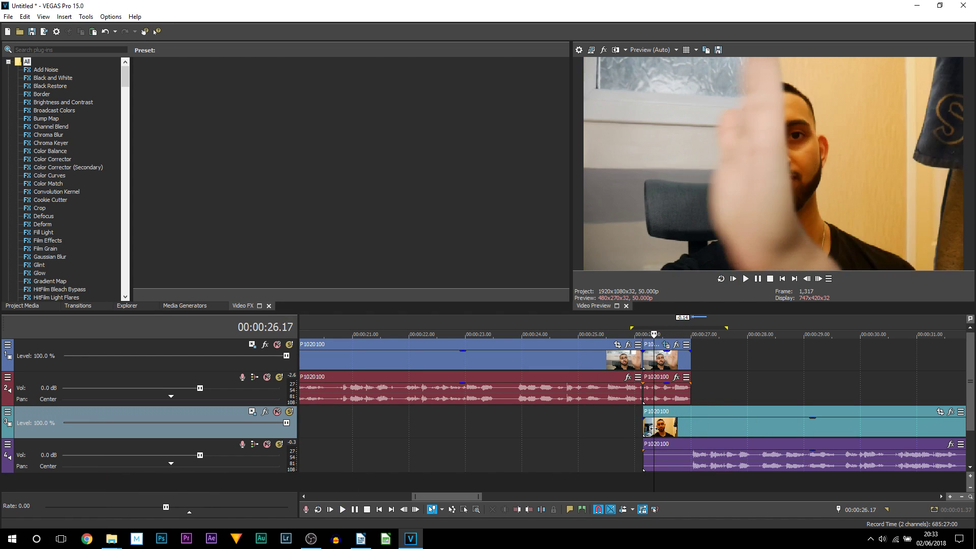
left_click(657, 431)
mouse_move(657, 431)
left_mouse_down()
mouse_move(691, 431)
mouse_move(658, 432)
left_mouse_up()
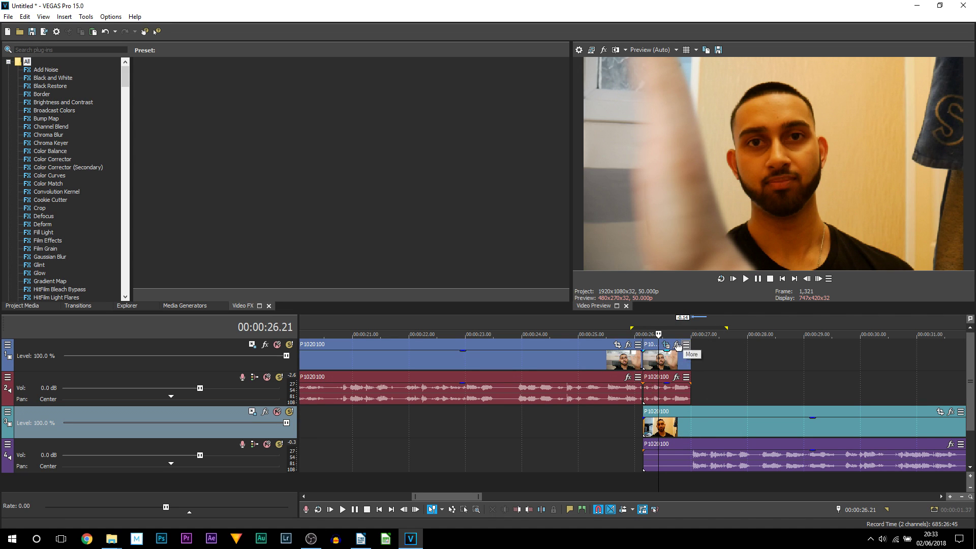
Enable Disable resample in the short top clip's Properties, then scrub through the wipe to verify
right_click(654, 361)
left_click(706, 521)
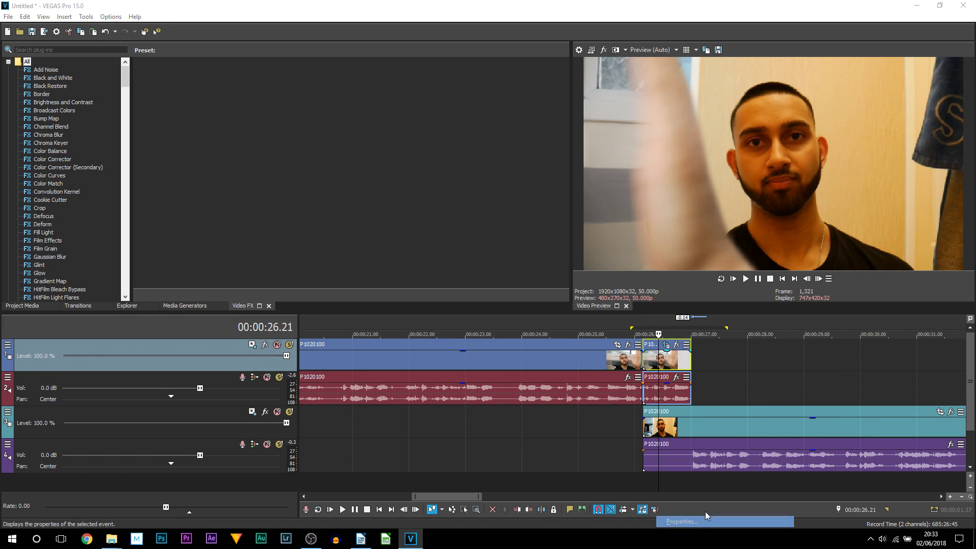
left_click(438, 211)
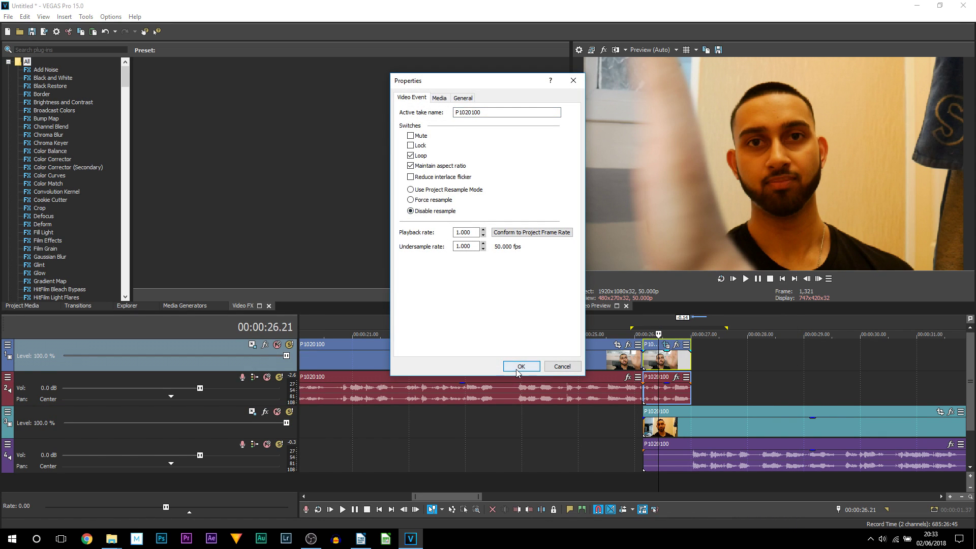
left_click(520, 366)
left_click_drag(658, 434, 615, 429)
scroll(616, 428, "down", 6)
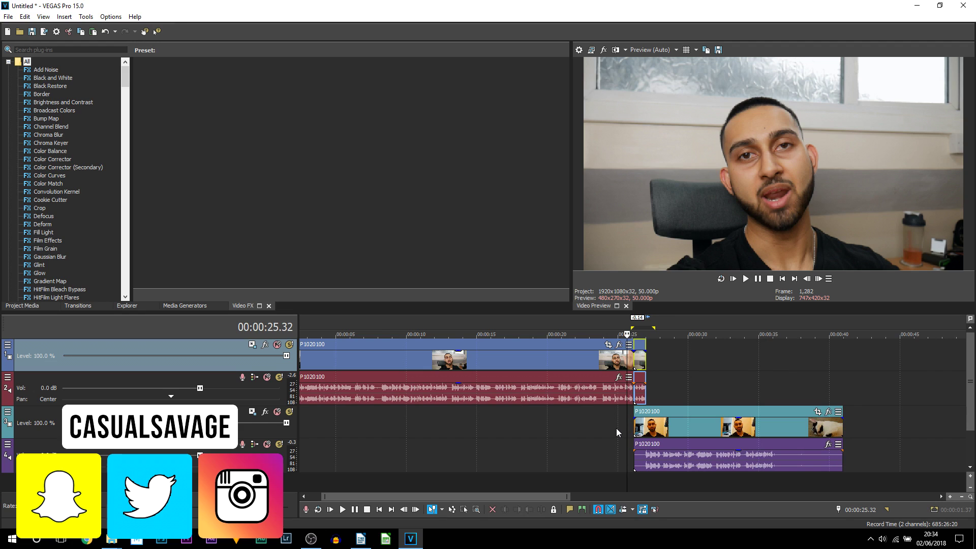